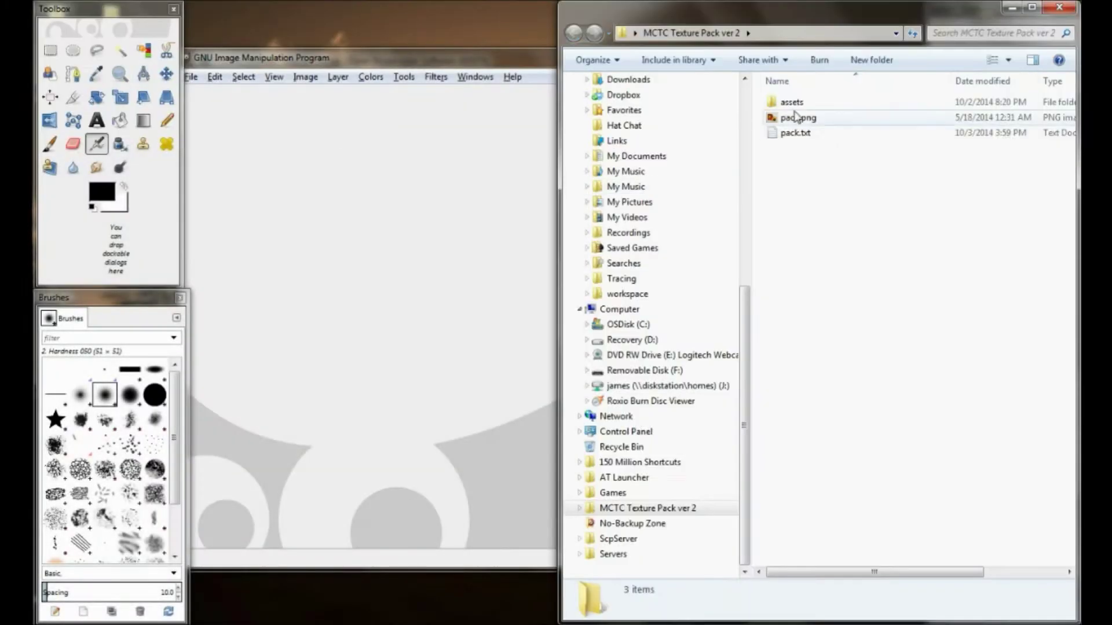
Search the blocks folder for 'oak' and open log_oak.png in GIMP
click(979, 33)
text(oak)
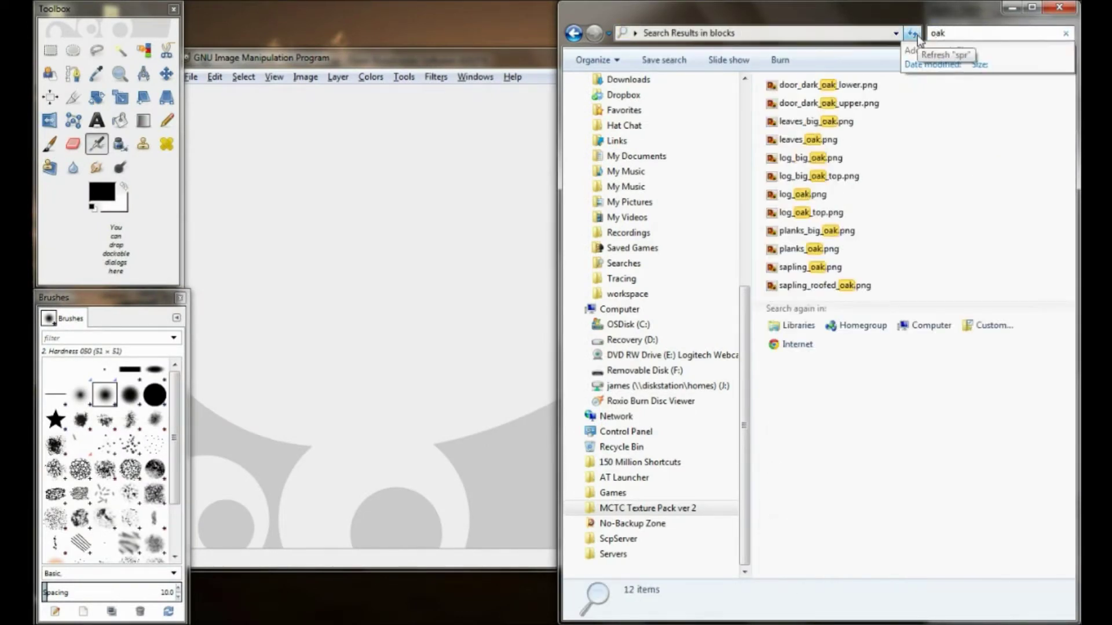
right_click(822, 194)
click(878, 178)
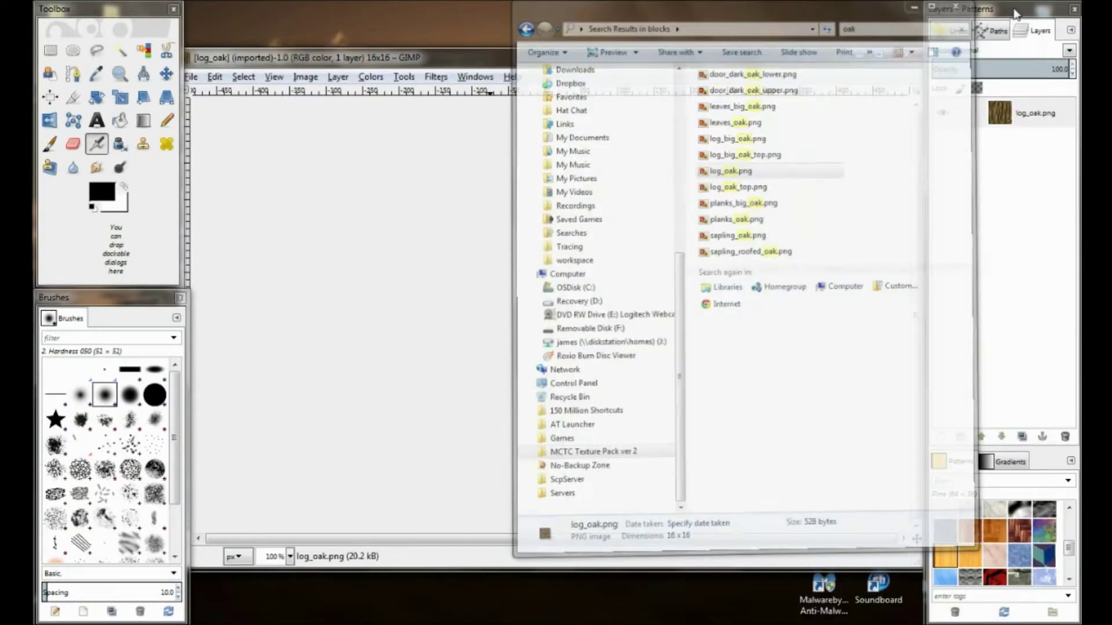
Cover the oak log's right-side bark streaks with a flat sampled brown
ctrl+click(516, 292)
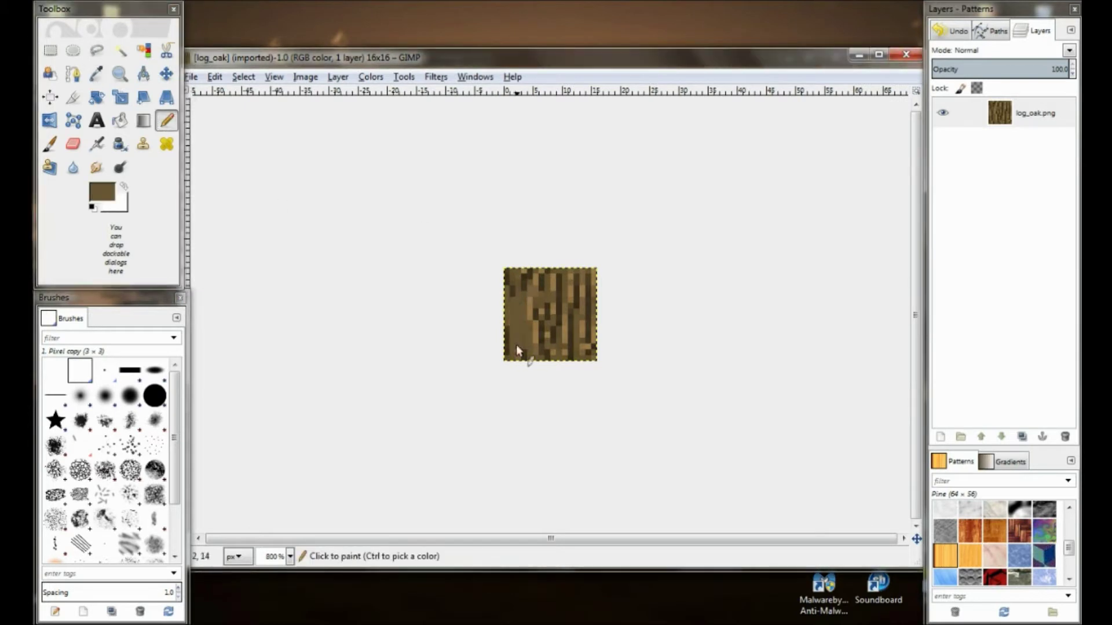
click(588, 335)
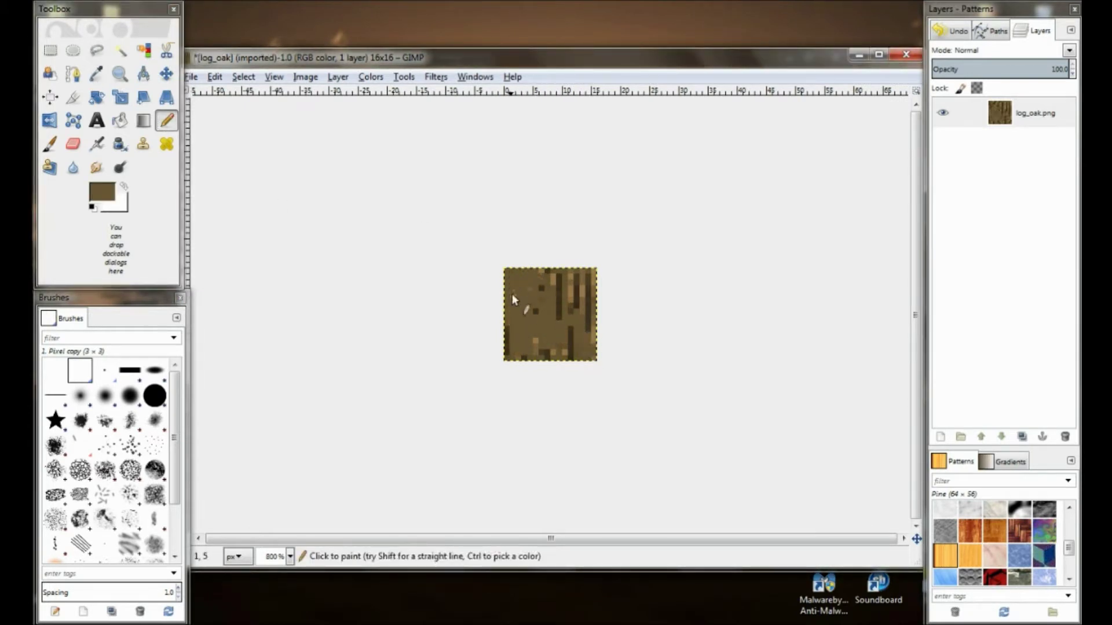
drag(592, 283, 588, 328)
Draw a dark brown vertical grain line near the top centre, then lighten its neighbouring pixels
ctrl+click(506, 270)
click(511, 349)
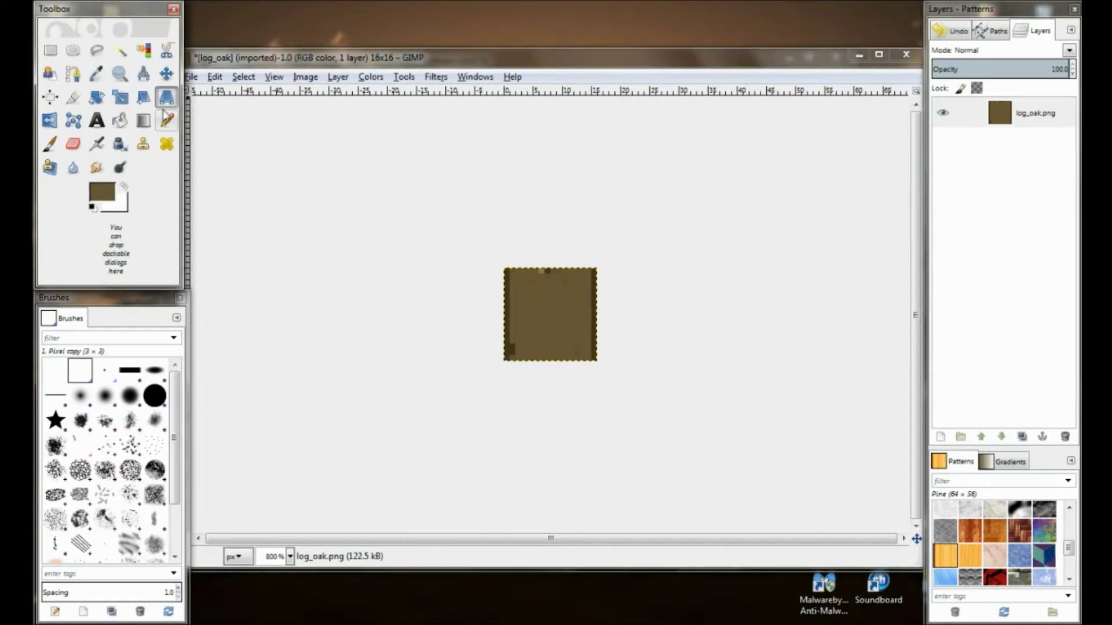
ctrl+click(547, 271)
drag(548, 274, 546, 285)
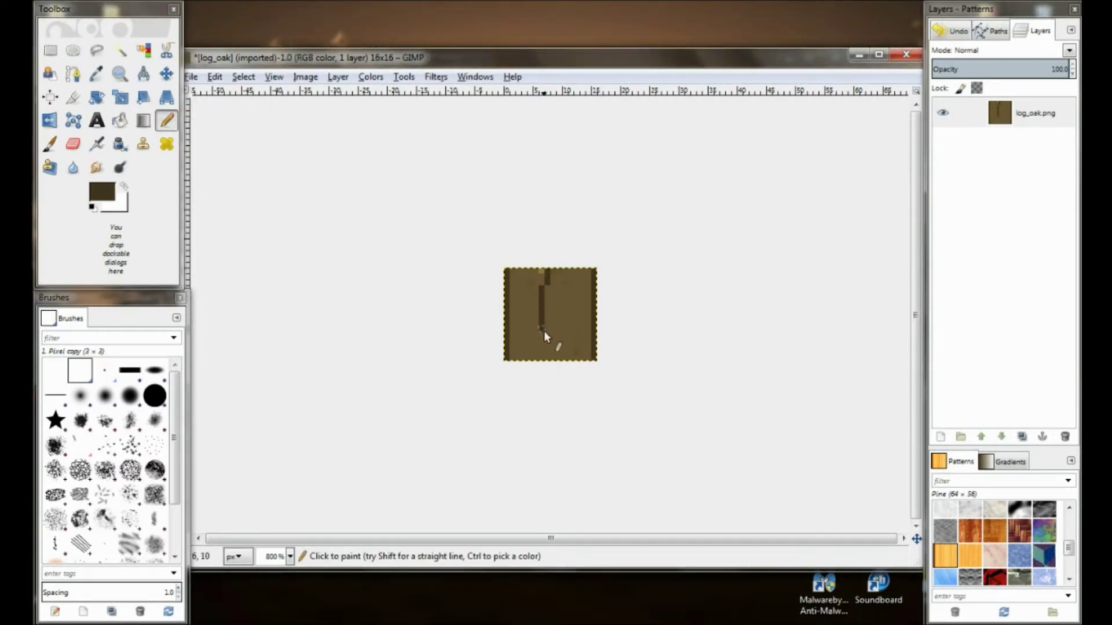
ctrl+click(528, 286)
drag(541, 274, 541, 281)
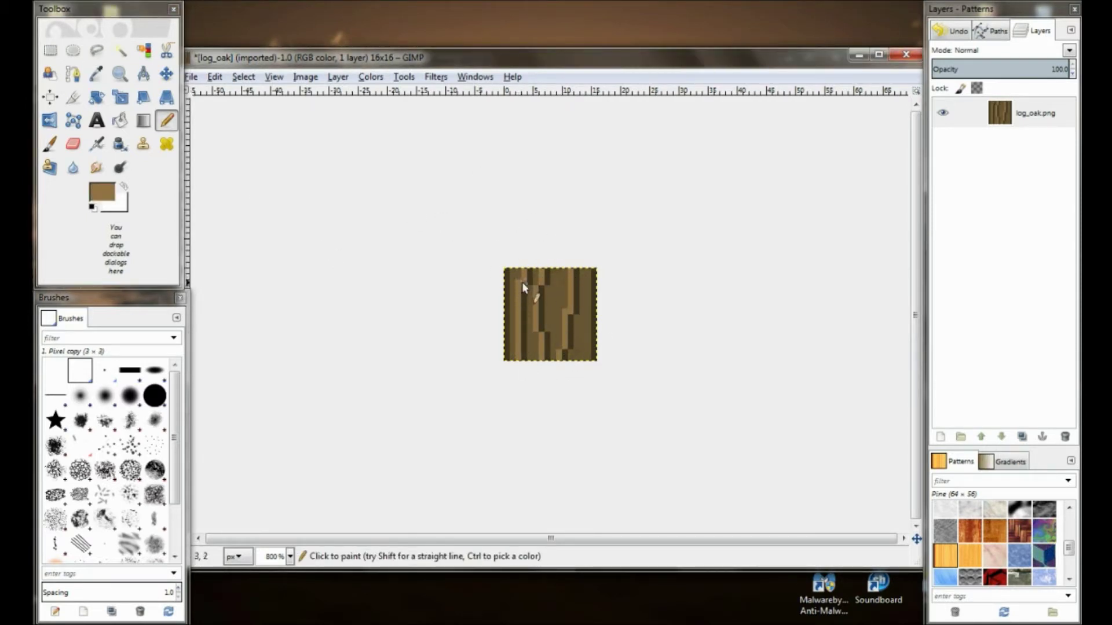
Add darker brown grain pixels to the lower part of the bark
ctrl+click(546, 340)
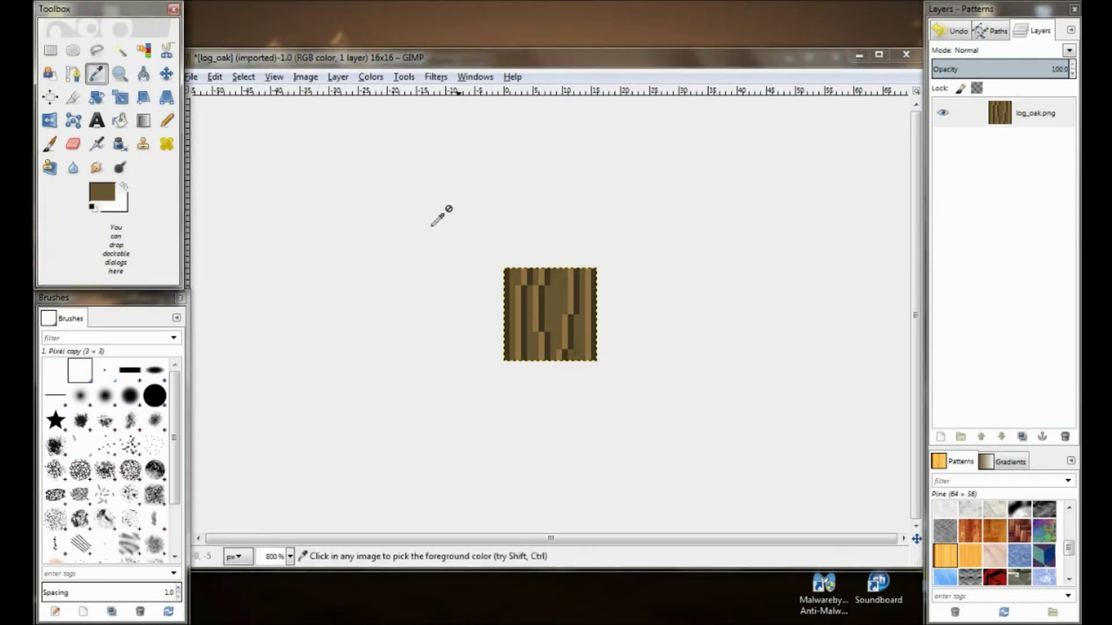
key(Return)
key(n)
click(579, 365)
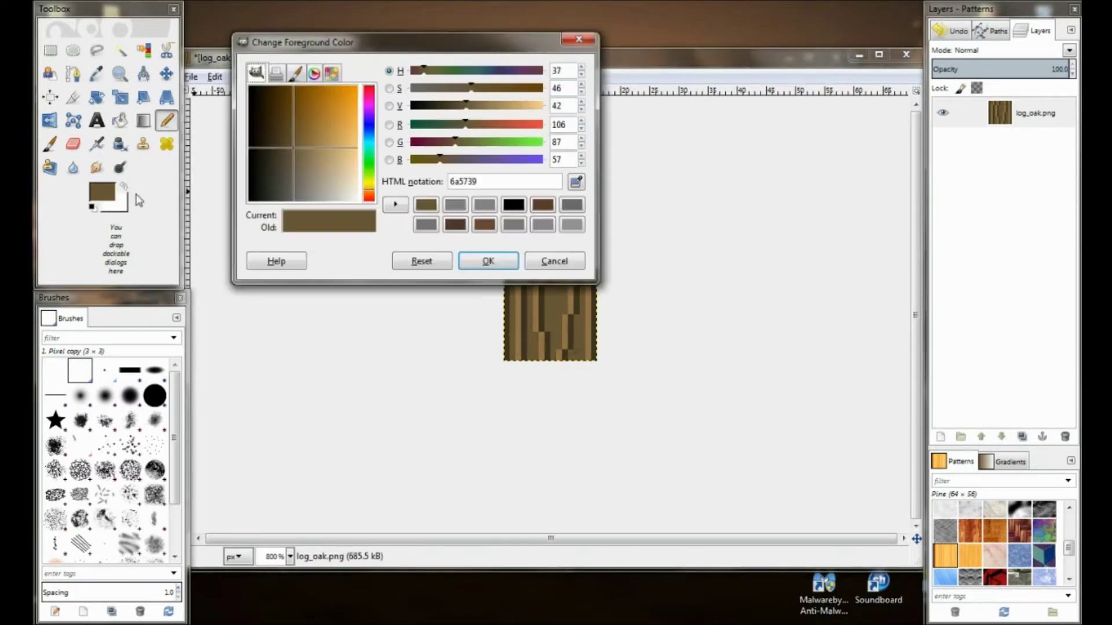
click(510, 262)
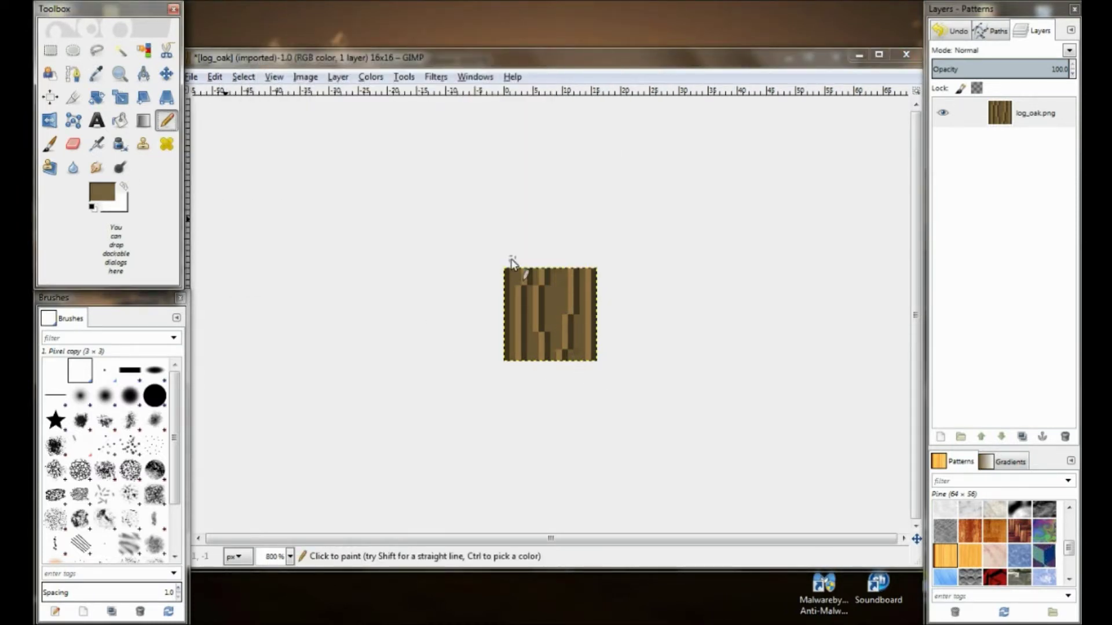
Sample mid and dark browns from the wood and add grain streaks near the top
ctrl+click(564, 308)
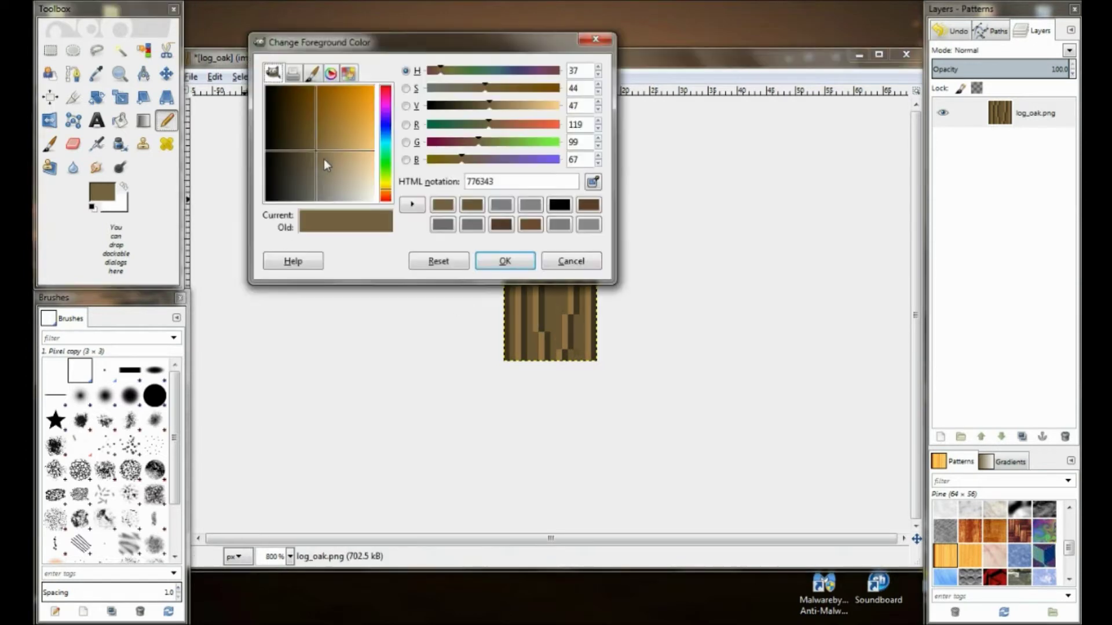
click(510, 261)
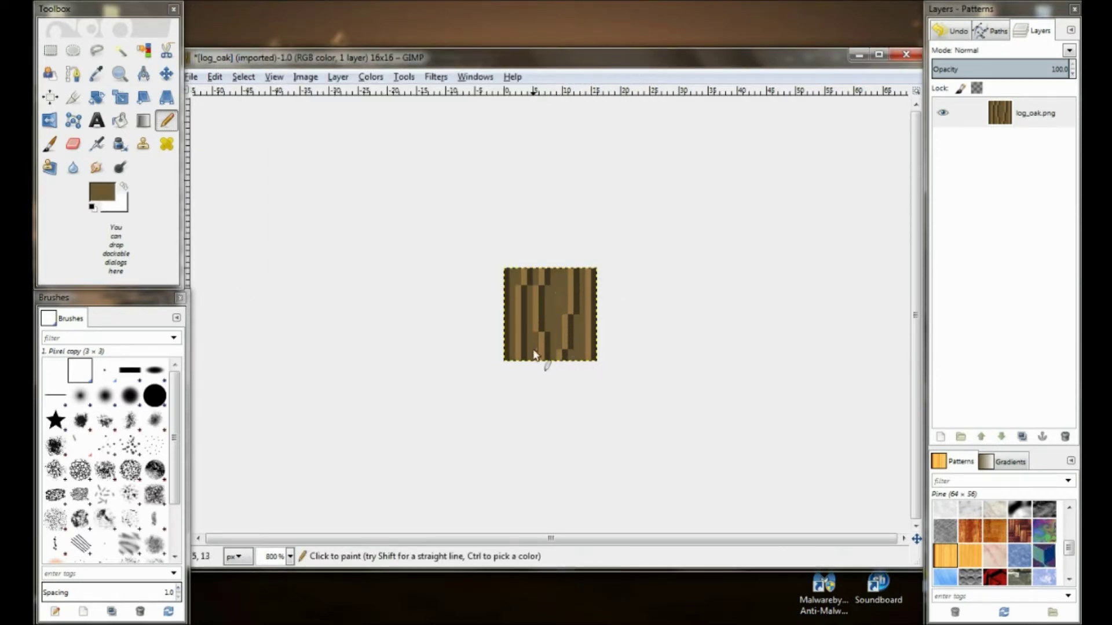
key(Return)
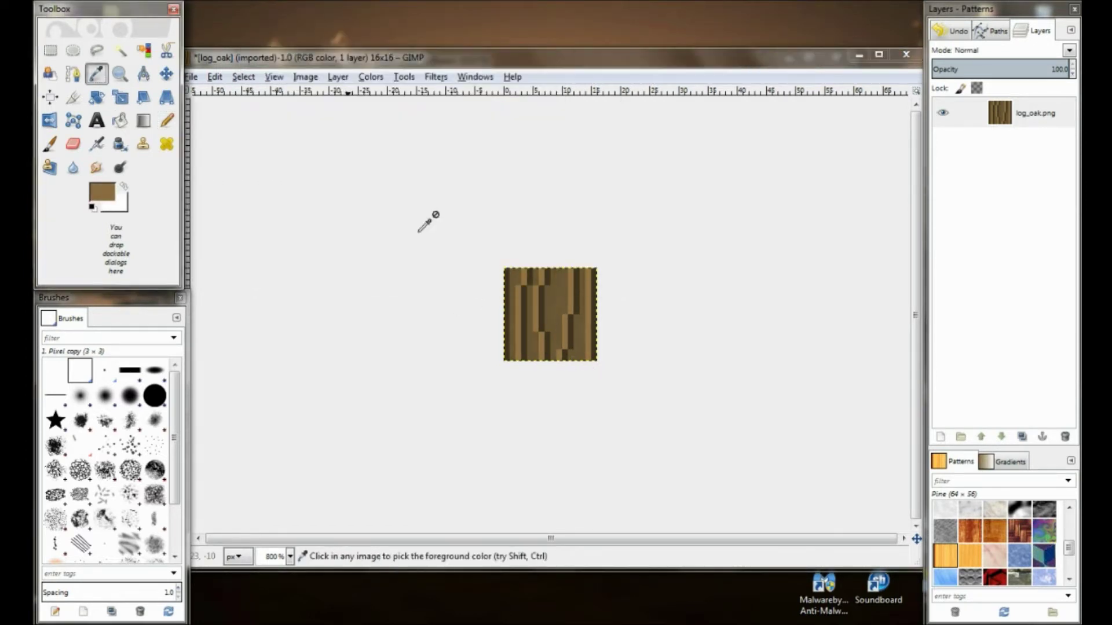
key(n)
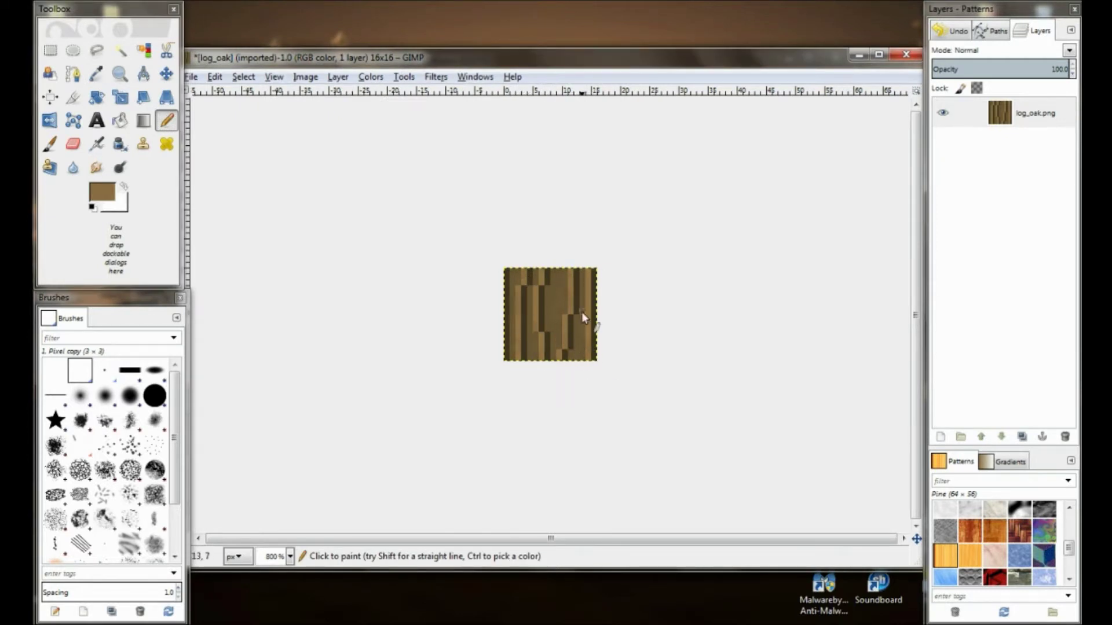
key(o)
click(550, 270)
key(Return)
key(n)
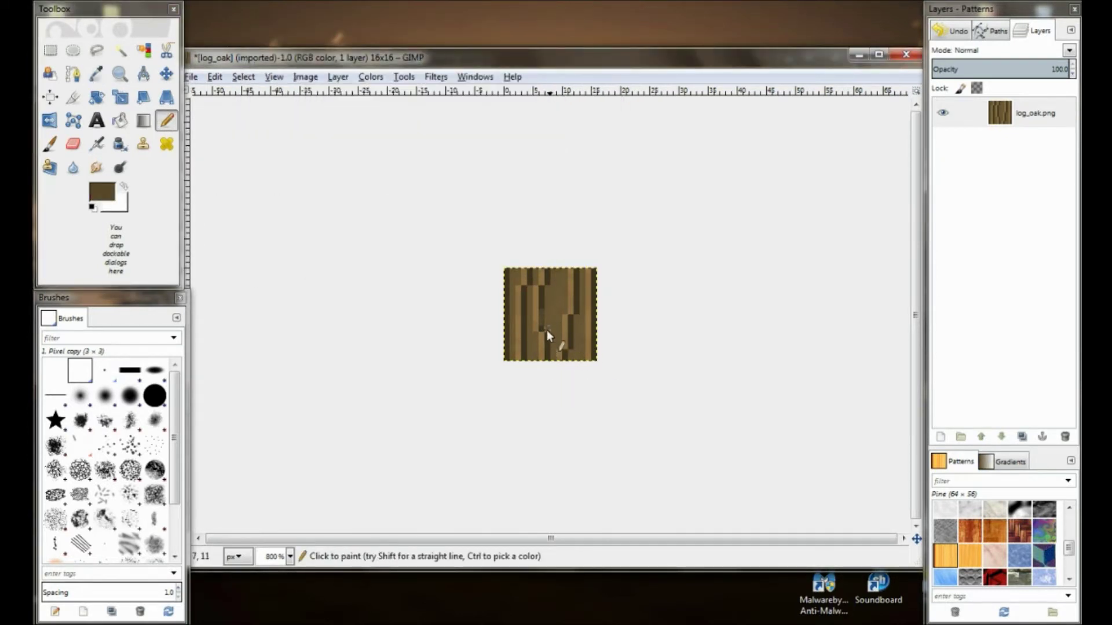
Add lighter brown grain streaks through the middle of the log
ctrl+click(558, 303)
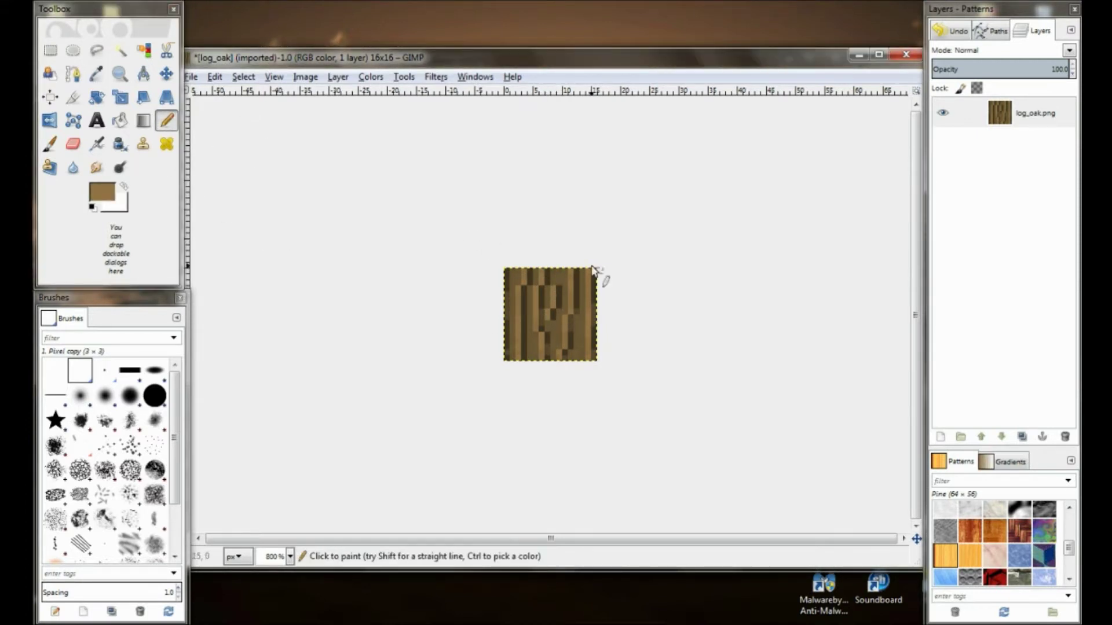
key(o)
click(542, 289)
key(Return)
key(n)
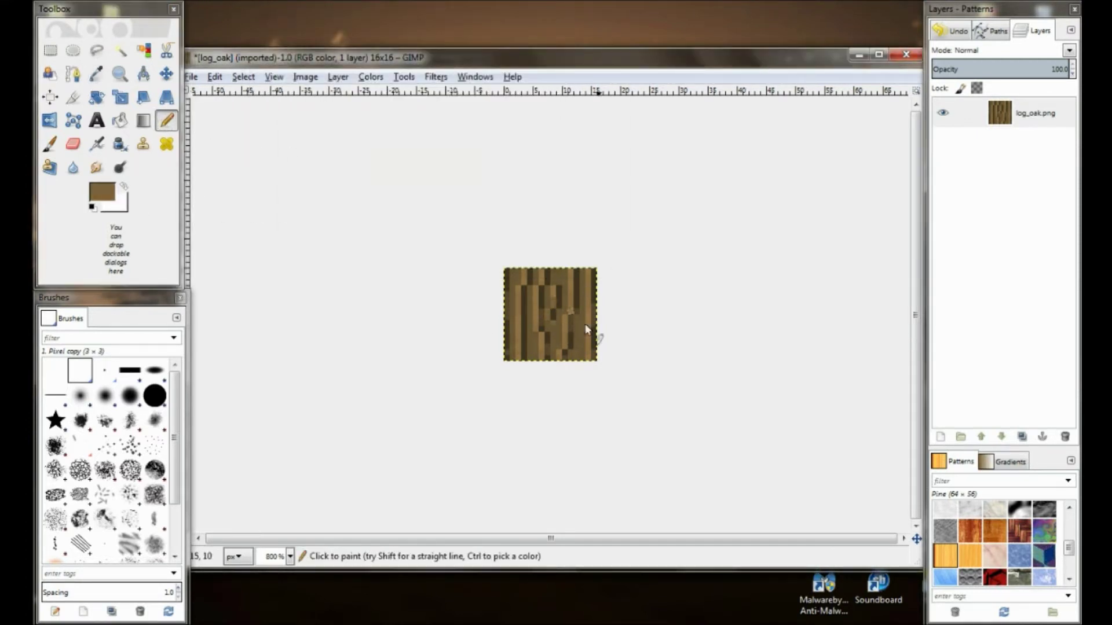
Add dark and light brown shading pixels across the lower half
key(o)
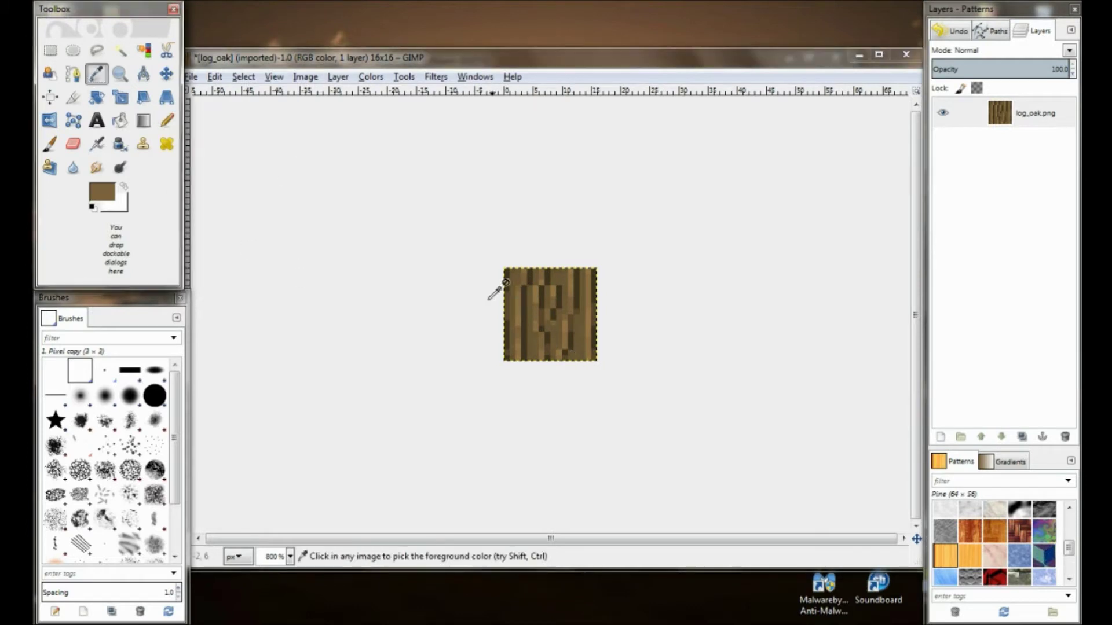
click(533, 313)
key(n)
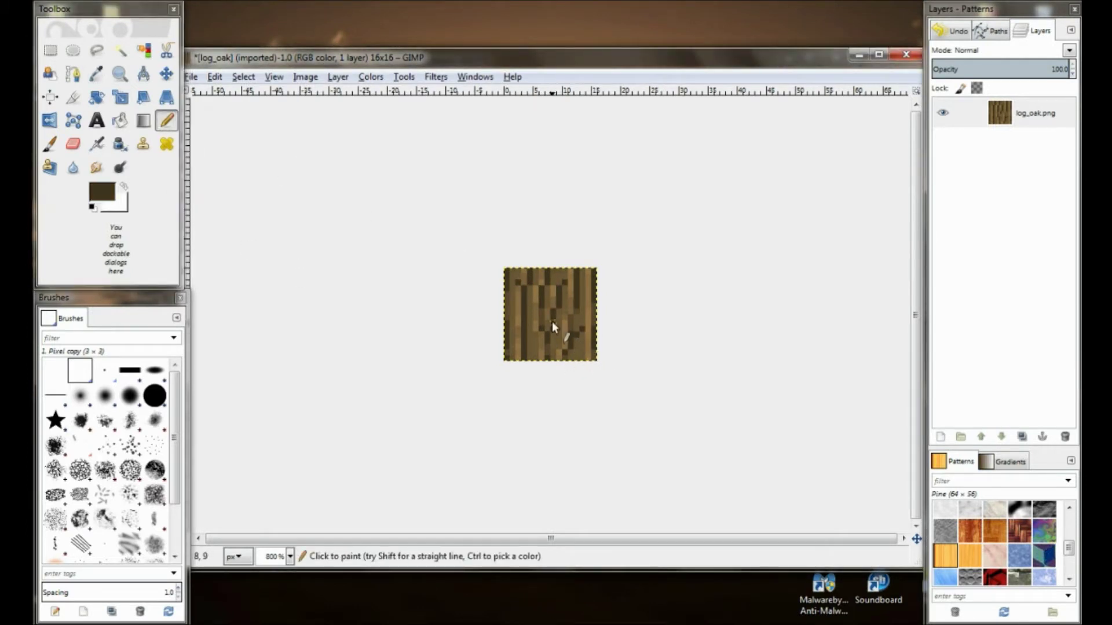
key(o)
click(549, 290)
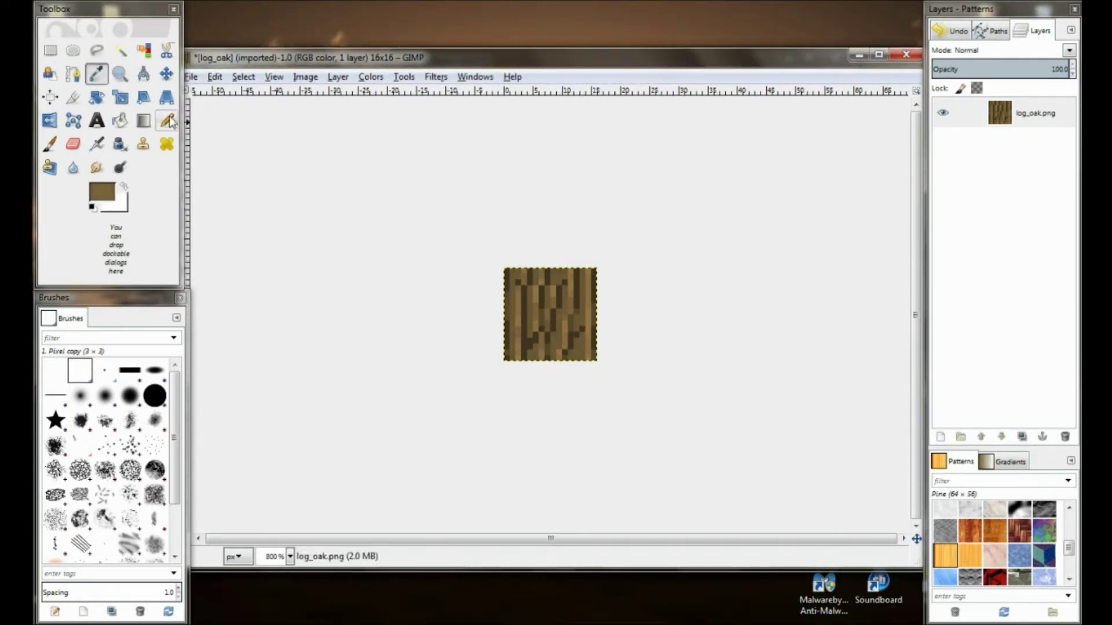
Touch up the bark with alternating dark and light brown grain pixels
key(n)
key(o)
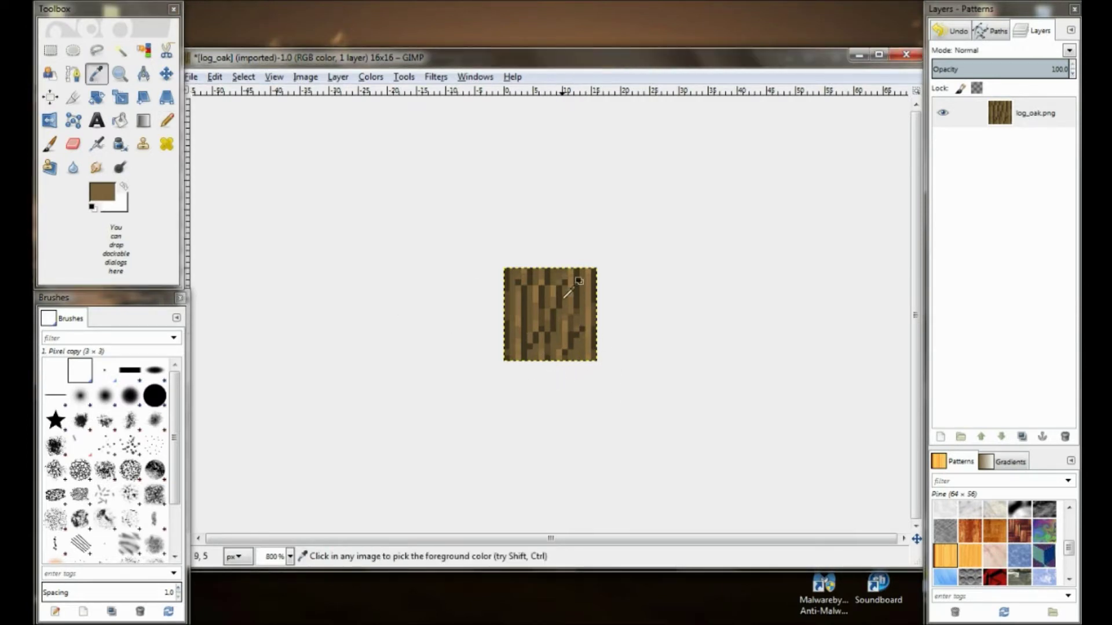
click(564, 290)
key(n)
key(o)
click(518, 310)
key(n)
key(o)
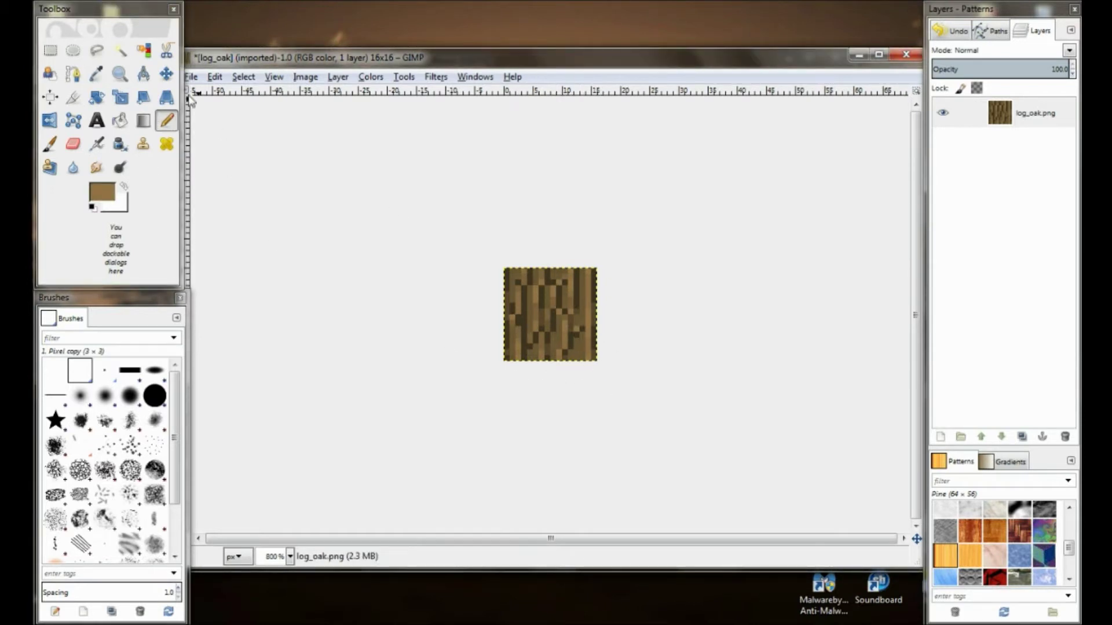
click(524, 339)
Finish the bark detailing with final light and dark brown grain pixels
key(n)
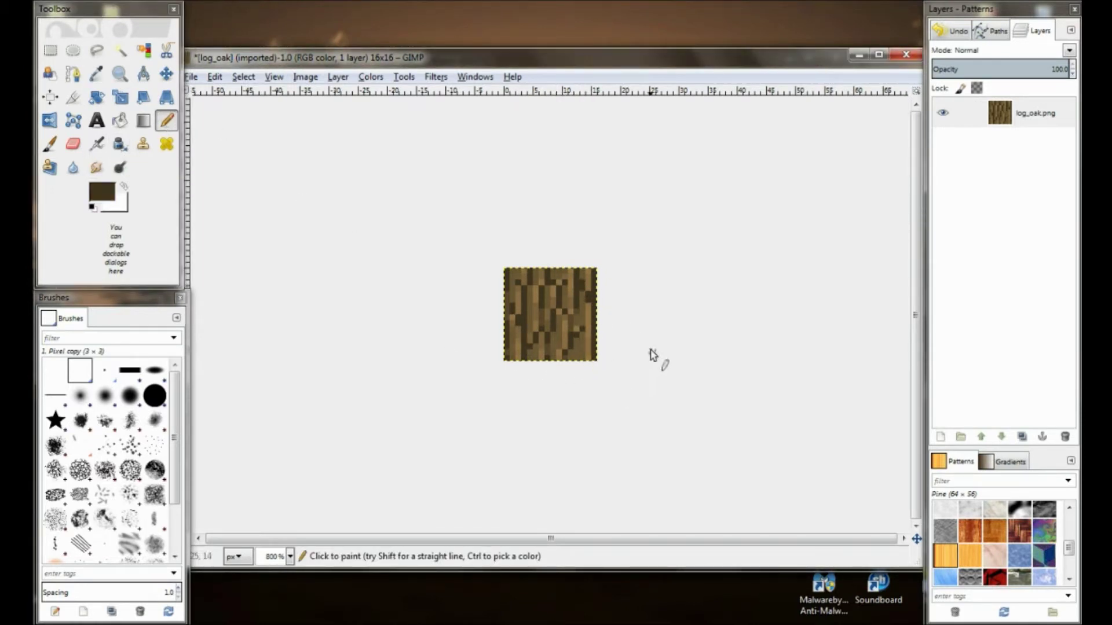
key(o)
click(583, 282)
key(n)
key(o)
click(101, 191)
click(308, 131)
click(504, 246)
key(n)
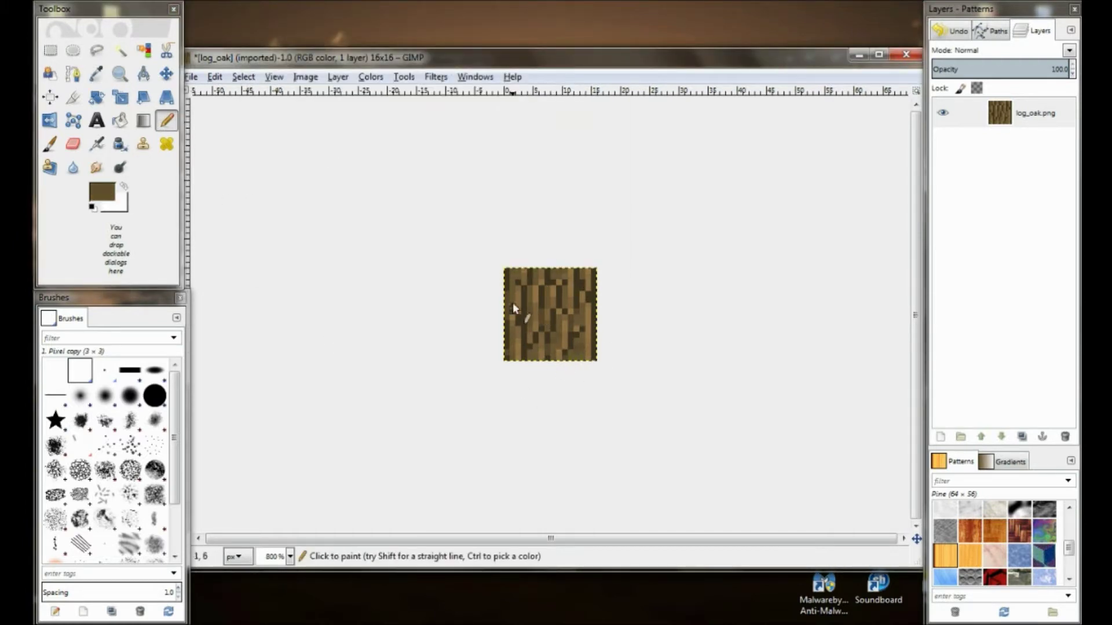
Export the texture over log_oak.png, replacing the file, and close the image
key(ctrl+shift+e)
key(Return)
key(Return)
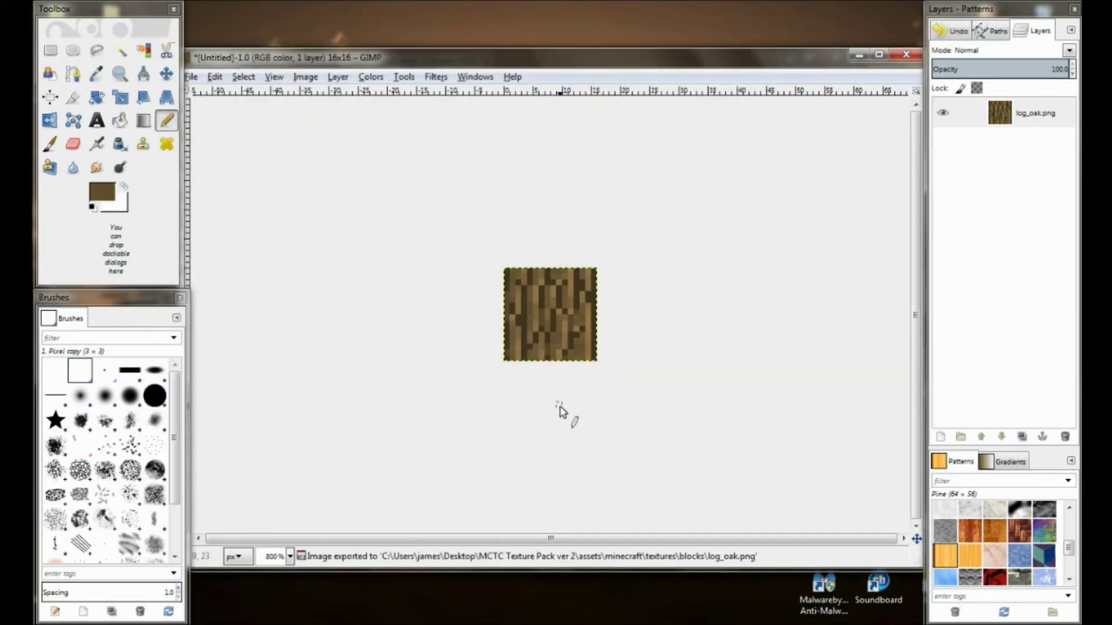
click(906, 54)
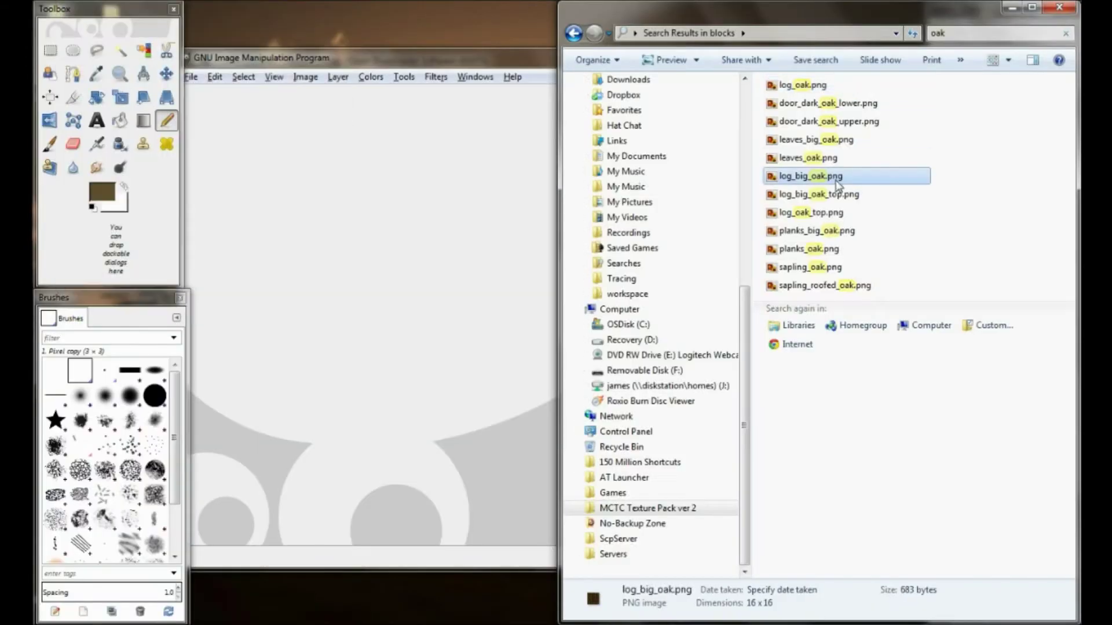
Open planks_oak.png in GIMP and cover its old dark plank lines with light tan
right_click(802, 249)
click(879, 178)
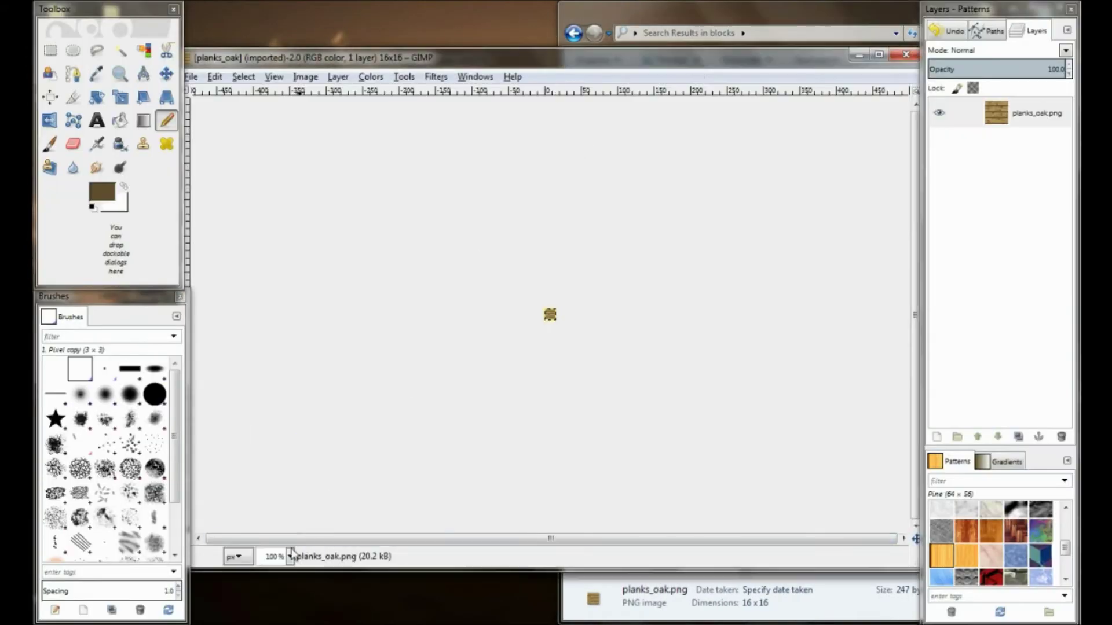
ctrl+click(515, 359)
drag(510, 334, 537, 337)
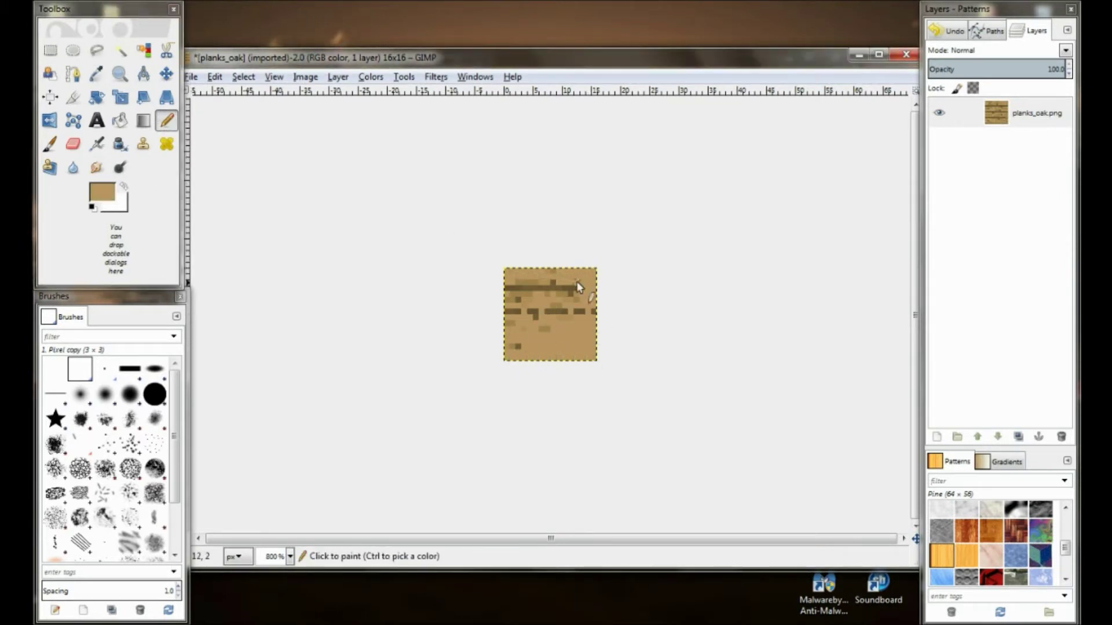
mouse_move(509, 293)
mouse_down()
mouse_move(532, 293)
mouse_move(540, 270)
mouse_up()
ctrl+click(516, 347)
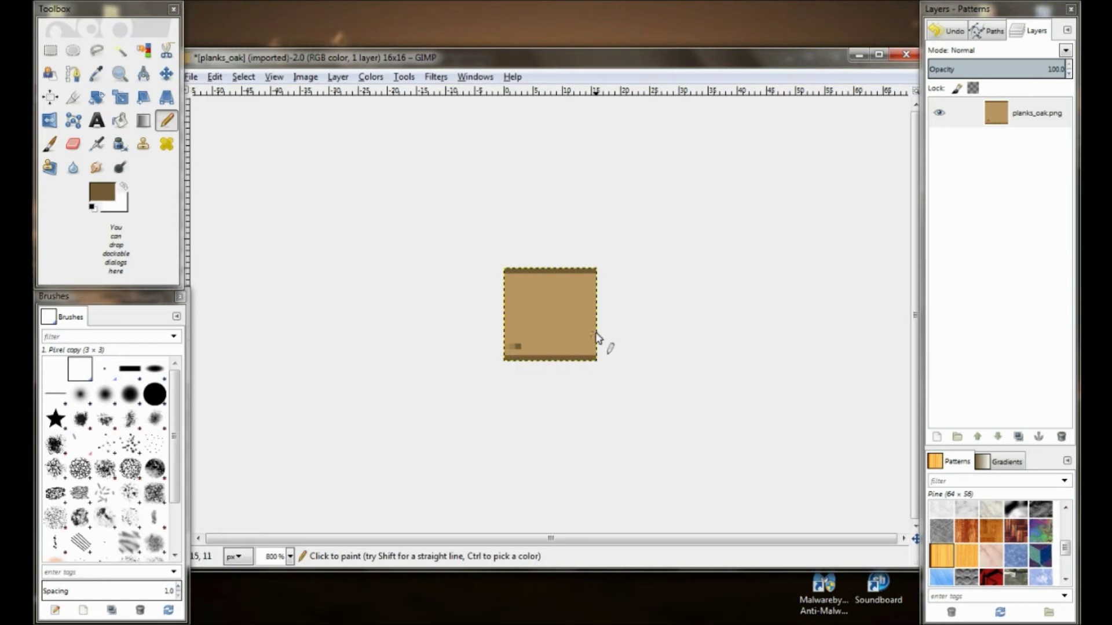
Paint a horizontal dividing line across the planks and light tan streaks on the lower plank
ctrl+click(521, 315)
drag(509, 305, 595, 305)
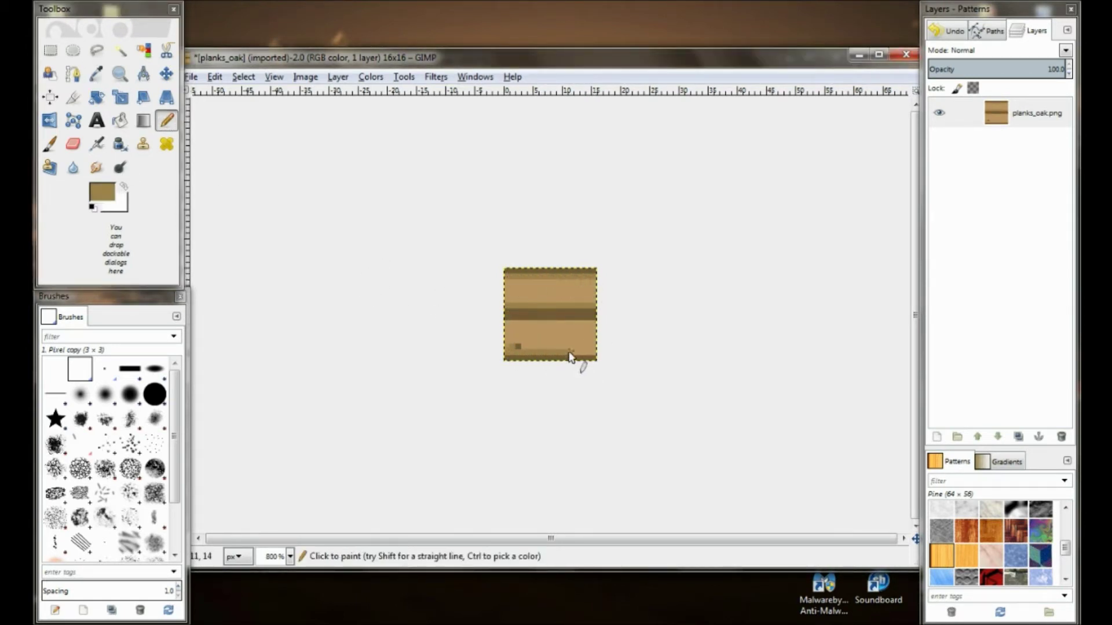
ctrl+click(537, 282)
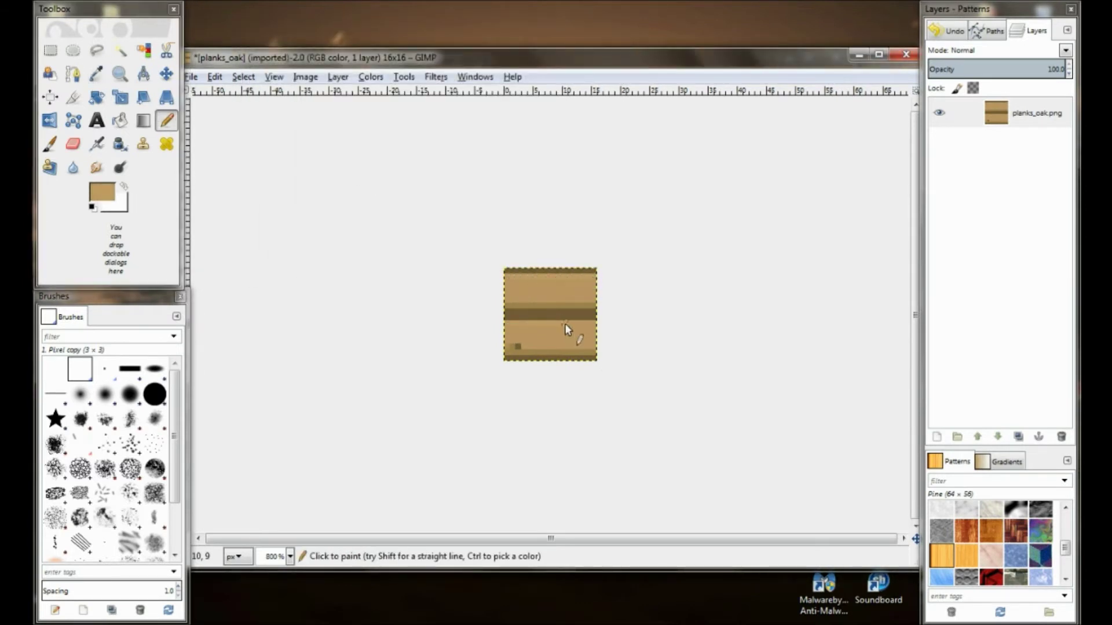
drag(518, 342, 586, 343)
Set the foreground colour to dark brown 735e39, then change it to light tan
ctrl+click(547, 344)
ctrl+click(532, 346)
ctrl+click(528, 313)
click(105, 197)
click(504, 250)
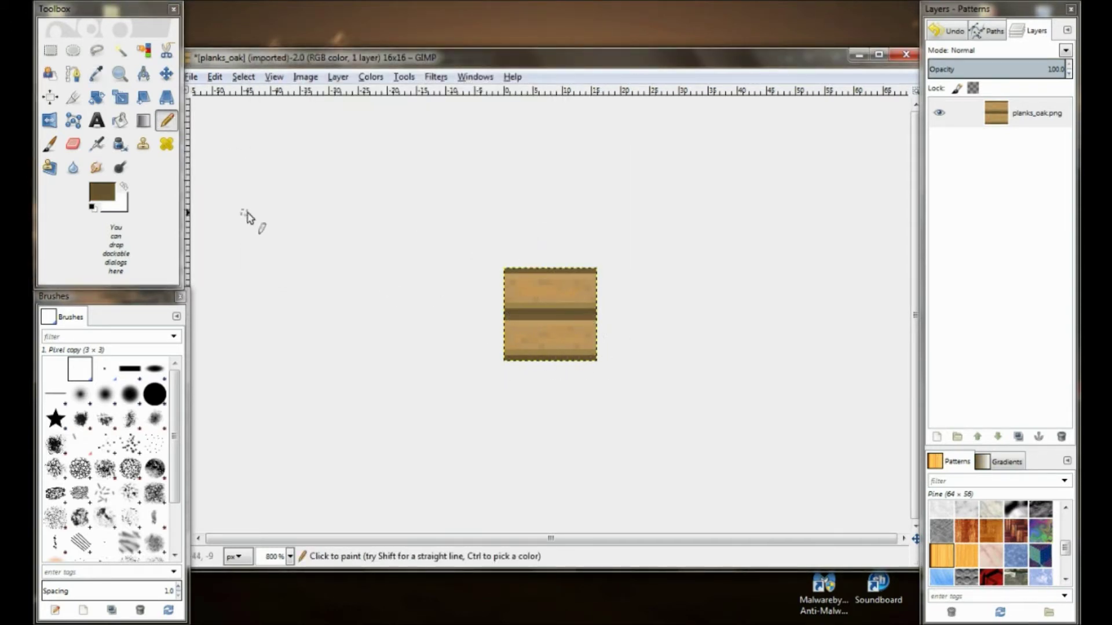
click(102, 193)
click(503, 249)
click(102, 192)
click(503, 249)
click(102, 192)
click(350, 136)
click(503, 249)
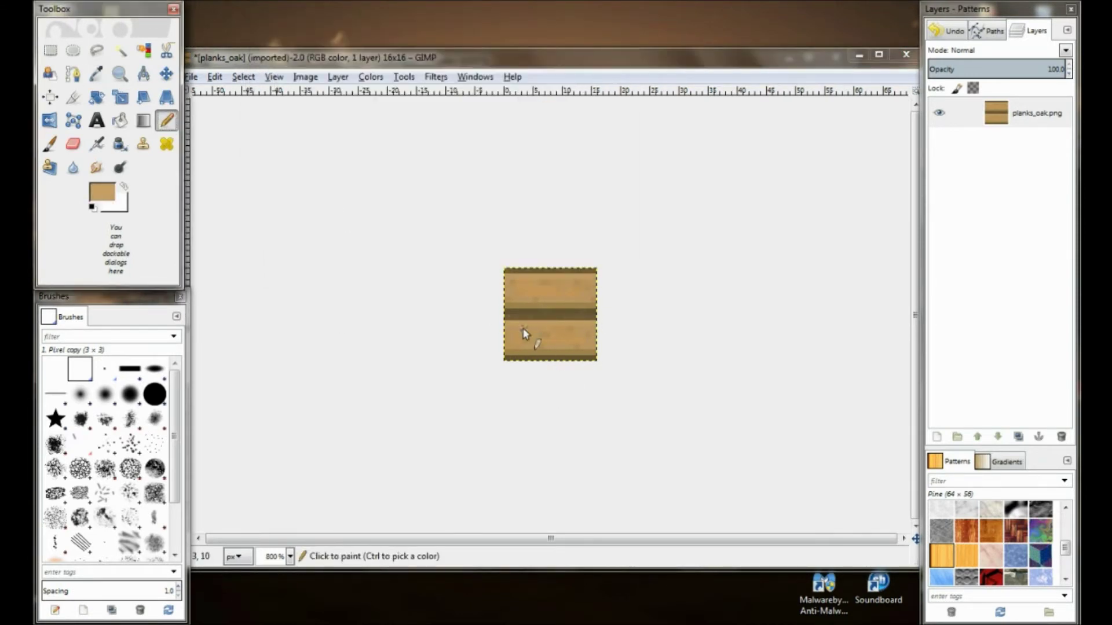
Sample a darker brown from the planks and resume pixel painting with it
key(o)
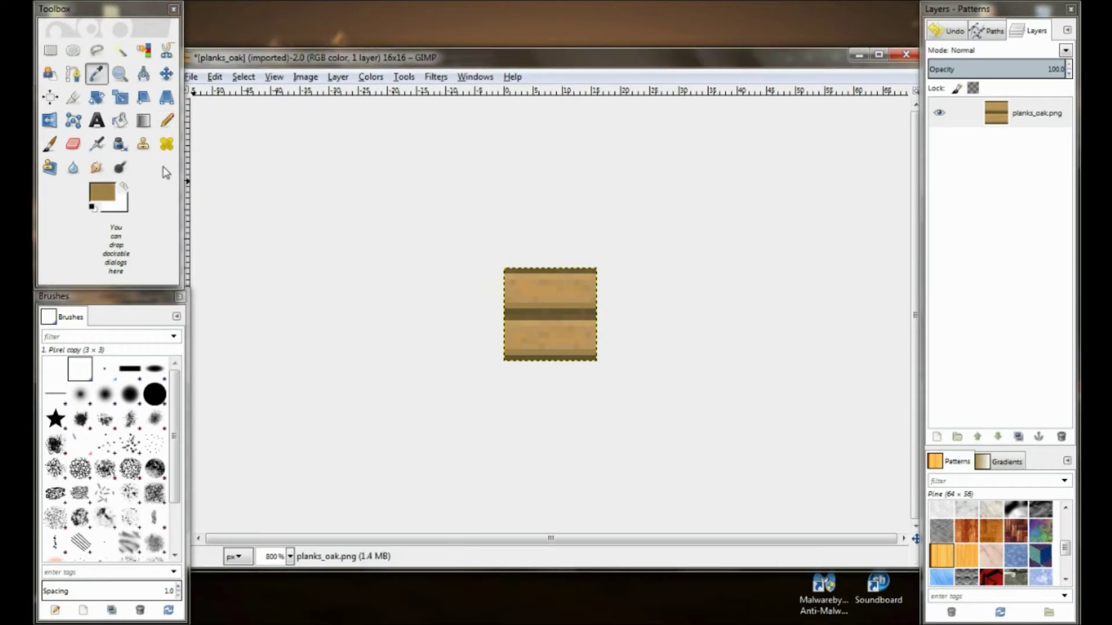
click(101, 192)
click(360, 107)
click(508, 246)
click(165, 121)
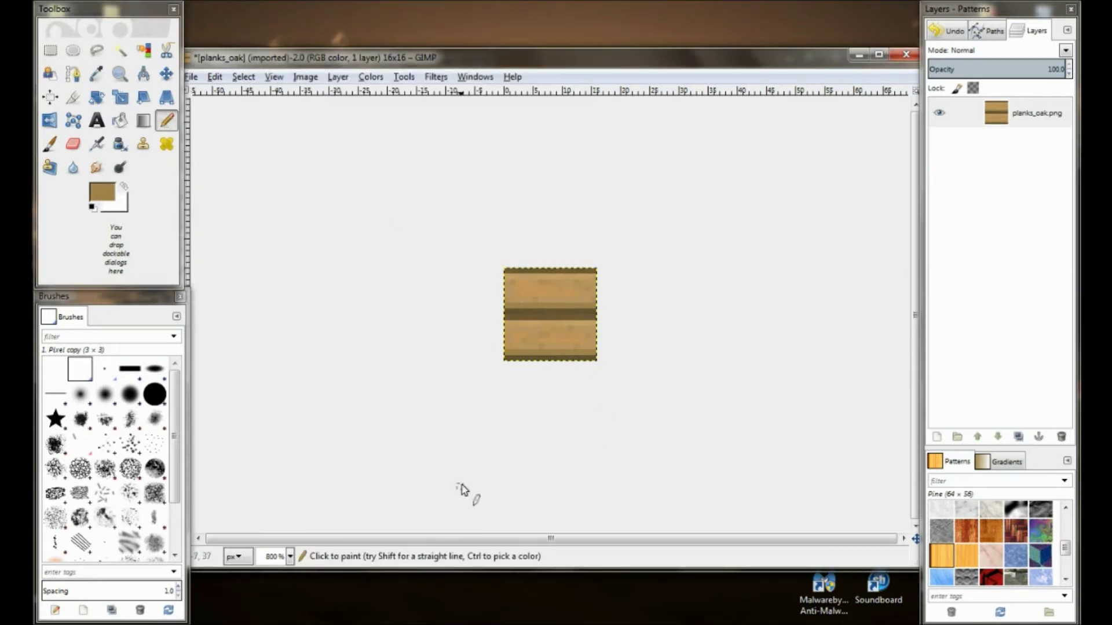
Lower the texture's brightness slightly with Brightness-Contrast
click(370, 77)
click(399, 151)
drag(744, 225, 709, 227)
key(Return)
Select the lower plank and darken it with Brightness-Contrast
key(r)
drag(504, 320, 596, 354)
click(371, 77)
click(400, 151)
drag(744, 224, 714, 225)
click(770, 311)
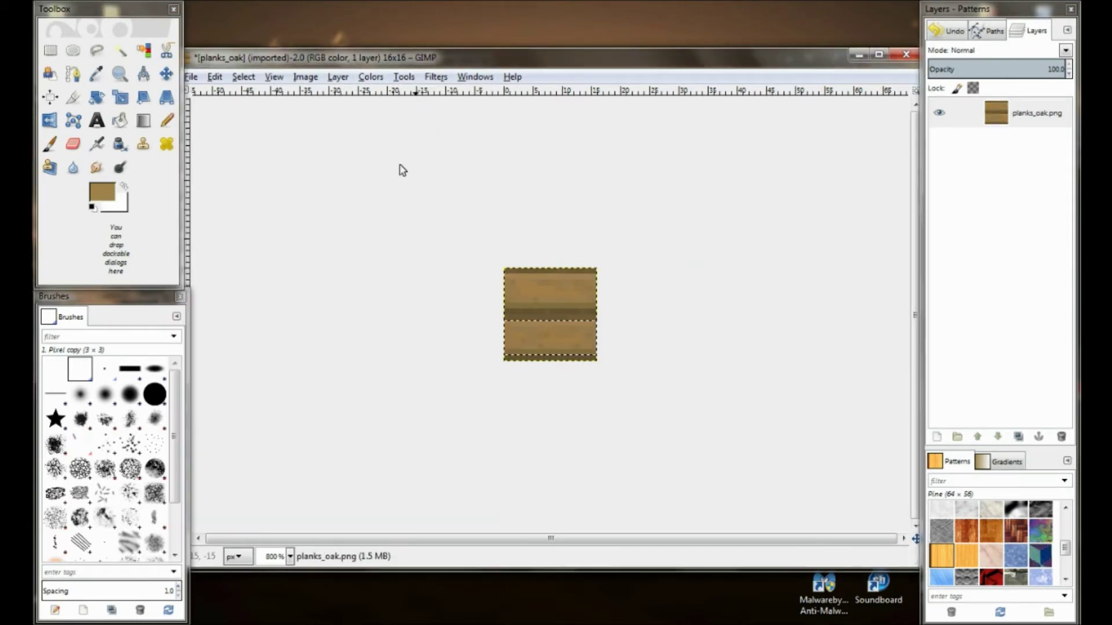
Close the stray extra image without saving and start exporting planks_oak.png
key(ctrl+w)
click(303, 171)
key(ctrl+shift+e)
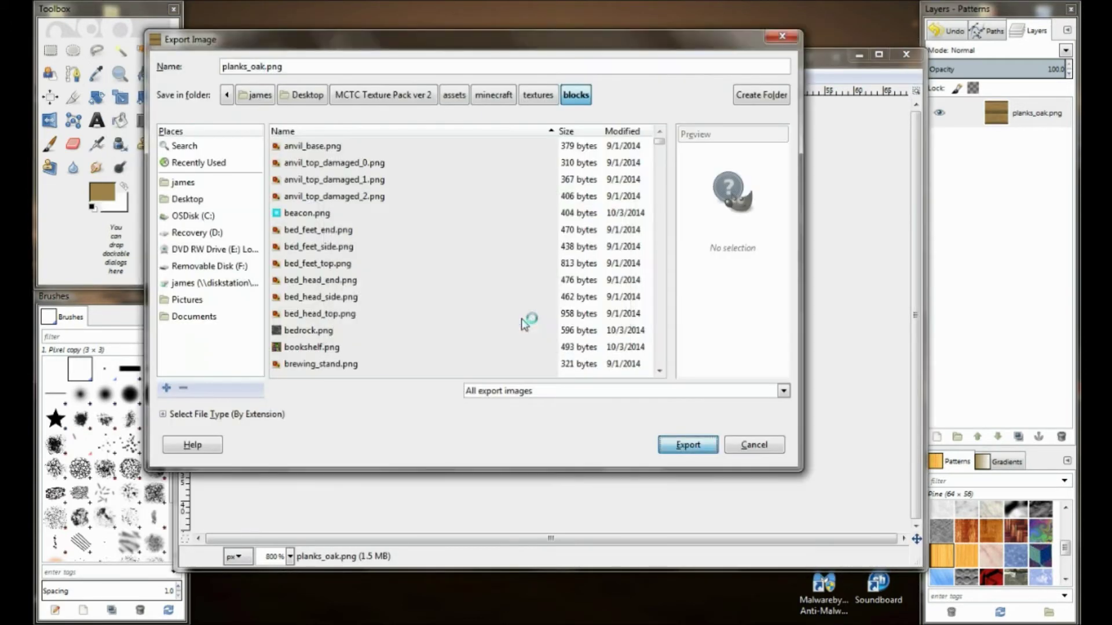
Confirm the export of planks_oak.png and close the planks image
click(685, 444)
key(Return)
click(907, 54)
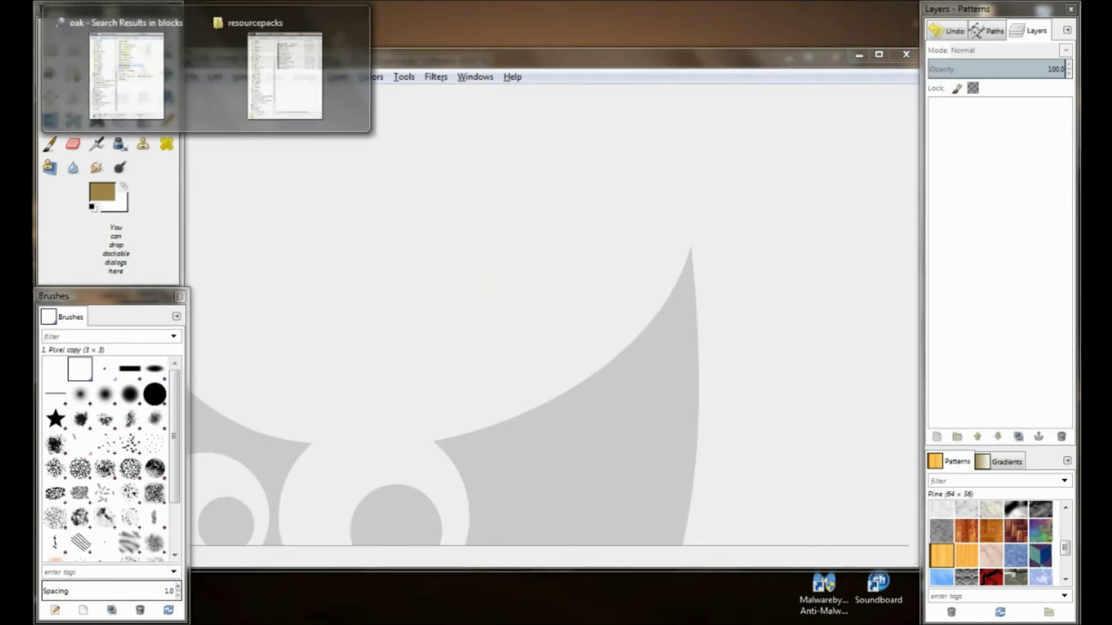
Search the blocks folder for 'door' and open door_wood_upper.png in GIMP
click(127, 67)
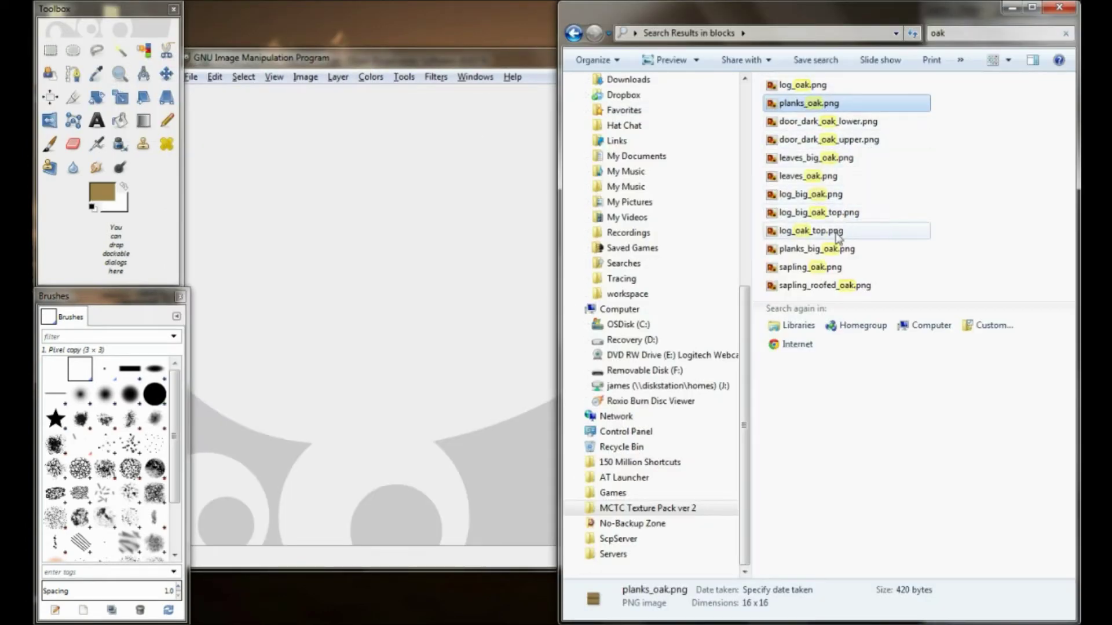
click(955, 33)
text(door)
right_click(839, 323)
click(889, 178)
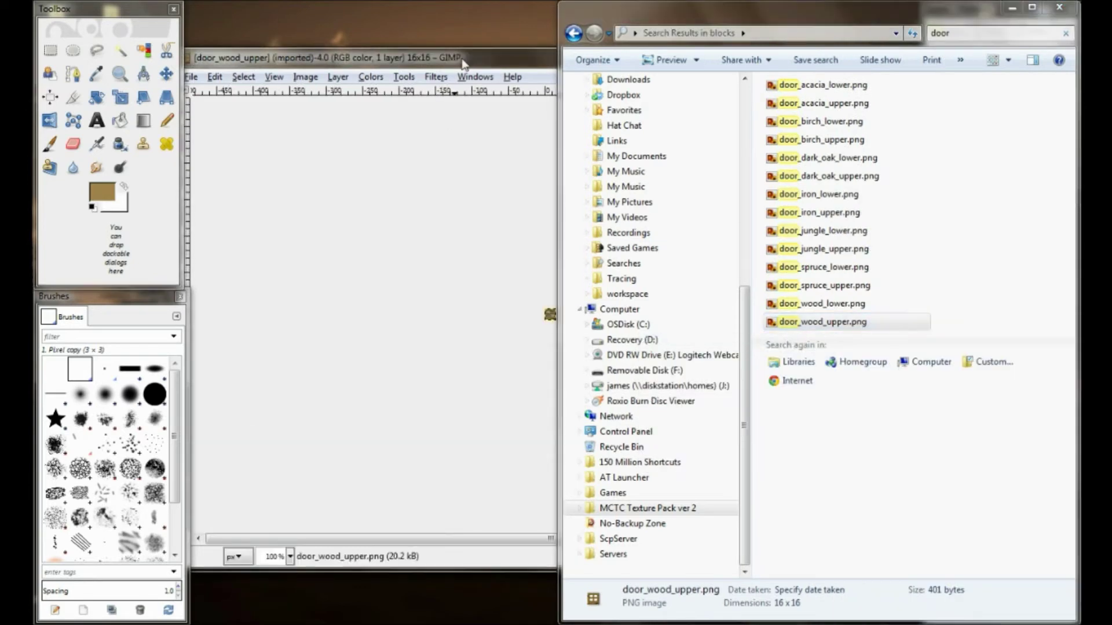
Paint brown over the dark pixels on the door's right edge and bottom-right
key(o)
key(n)
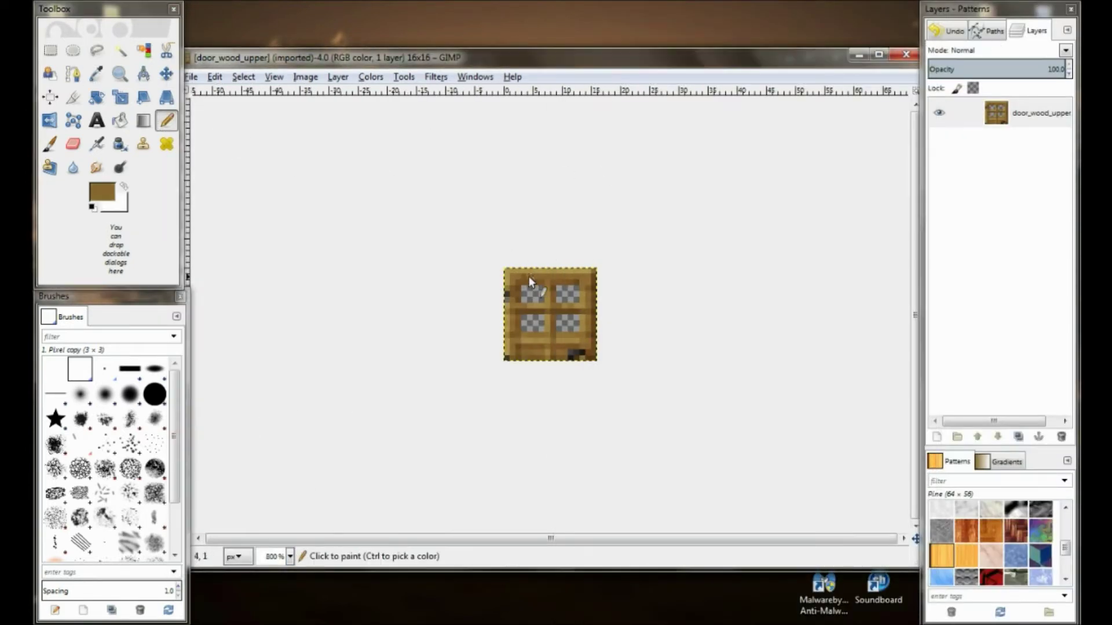
click(575, 281)
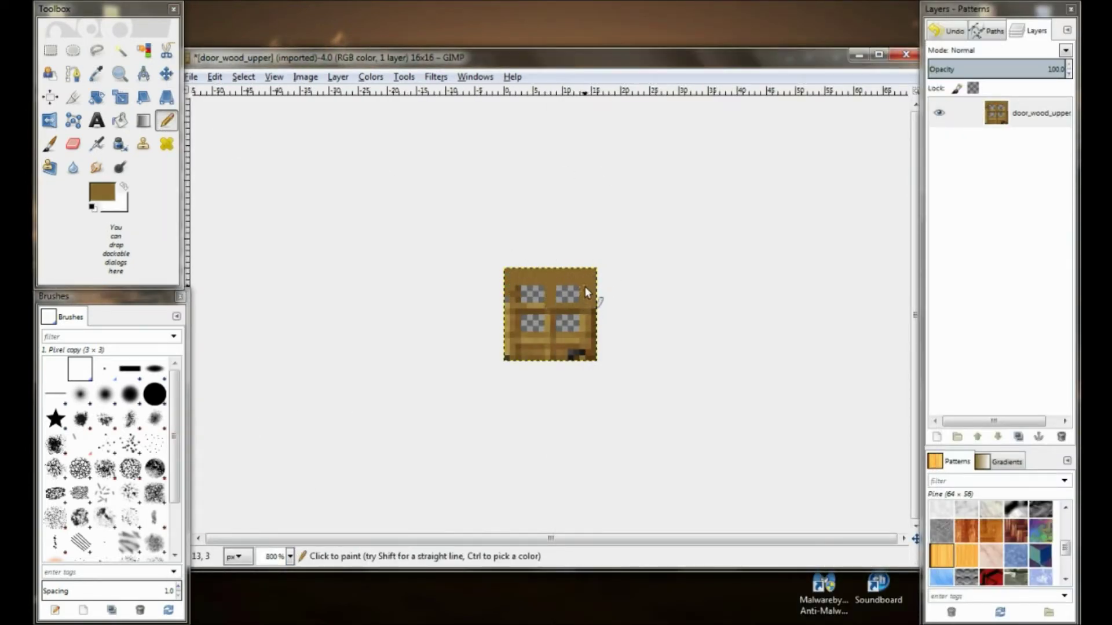
mouse_move(585, 286)
mouse_down()
mouse_move(563, 349)
mouse_move(516, 336)
mouse_up()
Paint dark brown shading beside the lower-left and lower-right panes
key(o)
click(541, 284)
key(n)
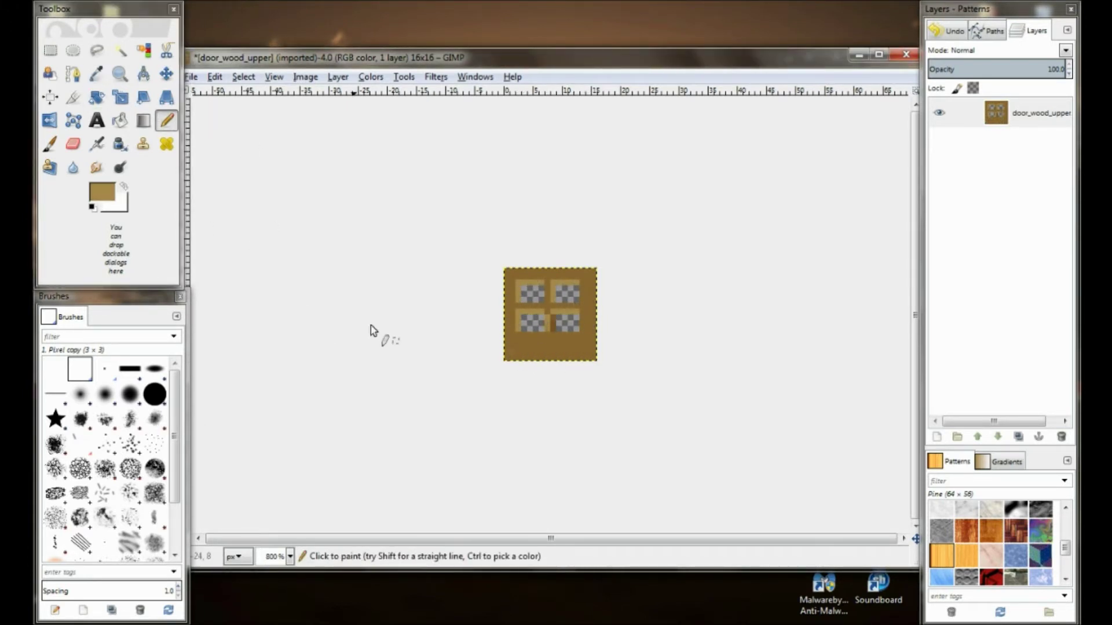
ctrl+click(547, 327)
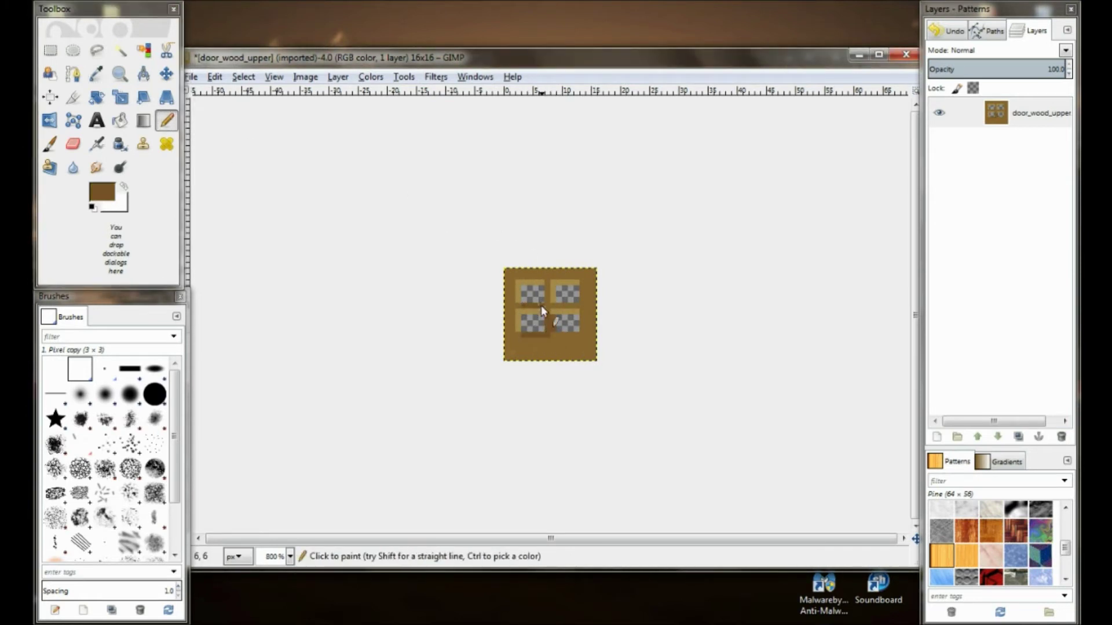
drag(556, 331, 581, 333)
Sample tan and dark brown shades from the door for the pane frames
key(o)
click(546, 318)
key(n)
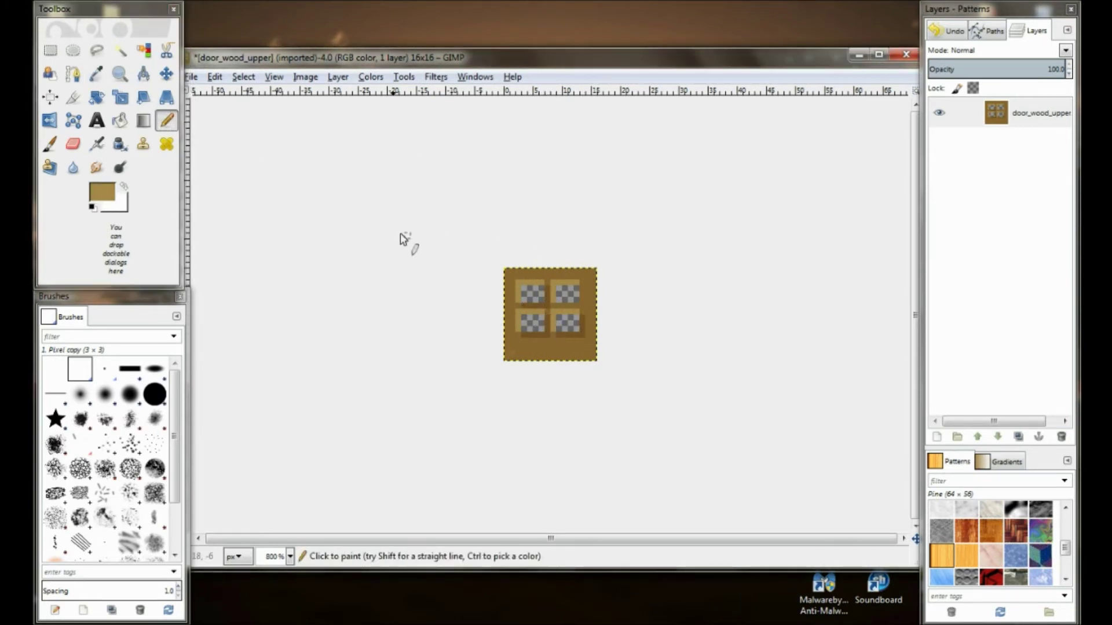
key(o)
click(515, 317)
key(n)
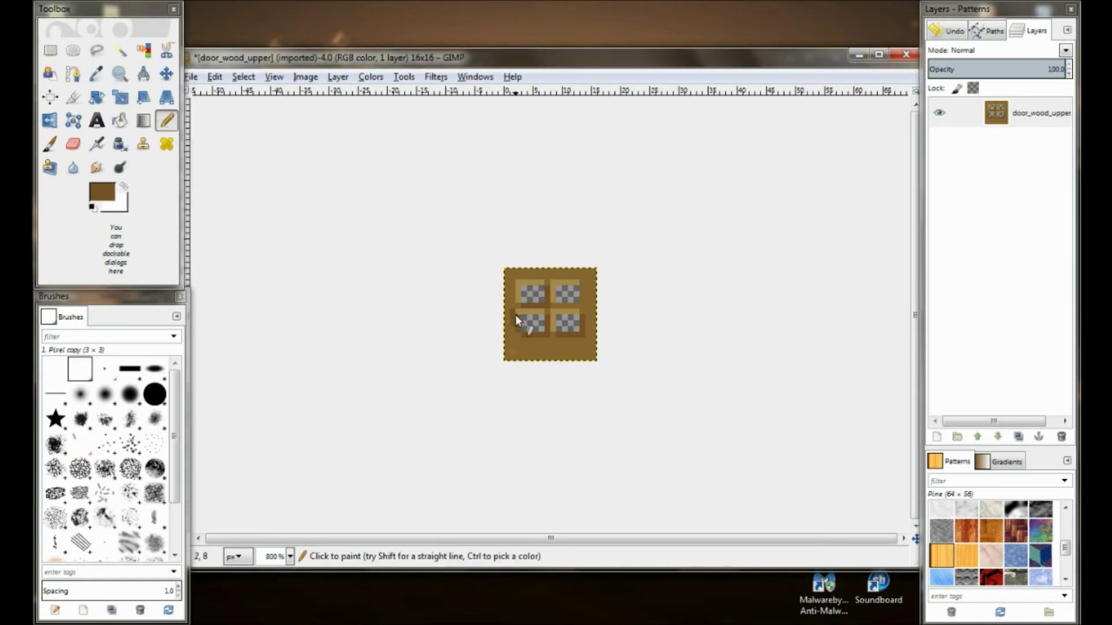
Paint tan highlights along the lower-right pane's edges, then begin setting foreground colour 785327
key(o)
click(570, 313)
key(n)
drag(557, 334, 575, 334)
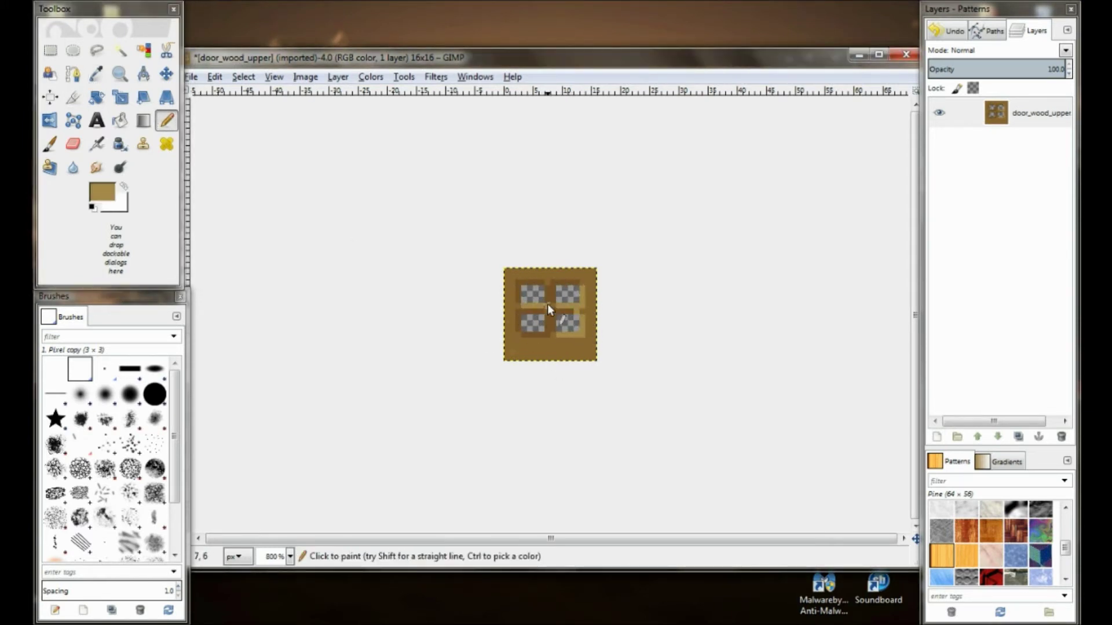
click(101, 191)
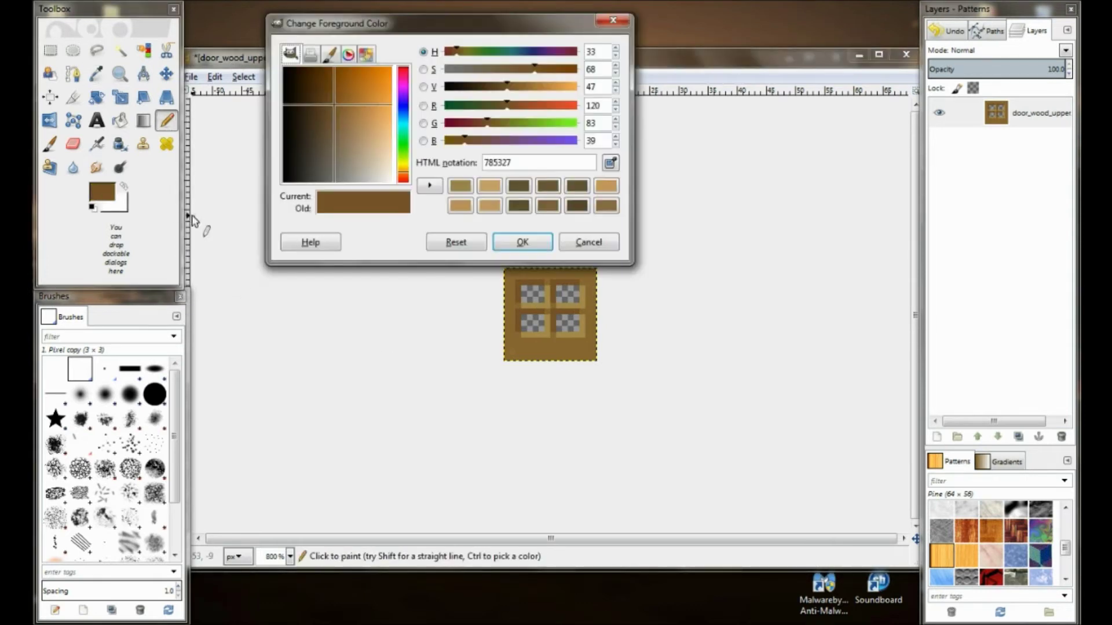
Paint a dark brown trim line along the upper door's bottom row
key(Escape)
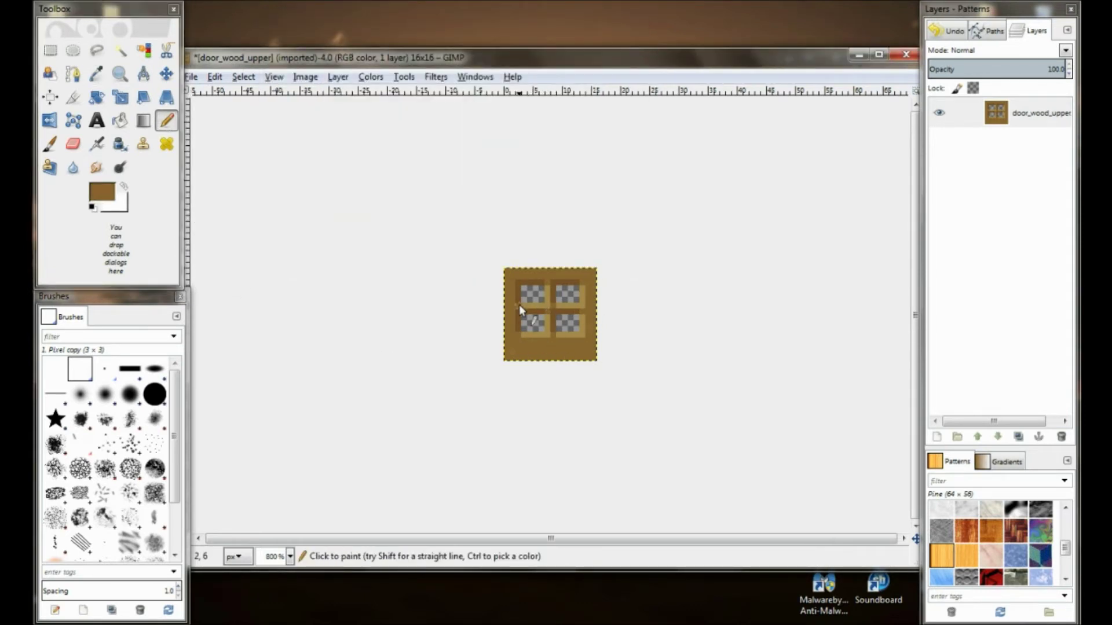
click(499, 200)
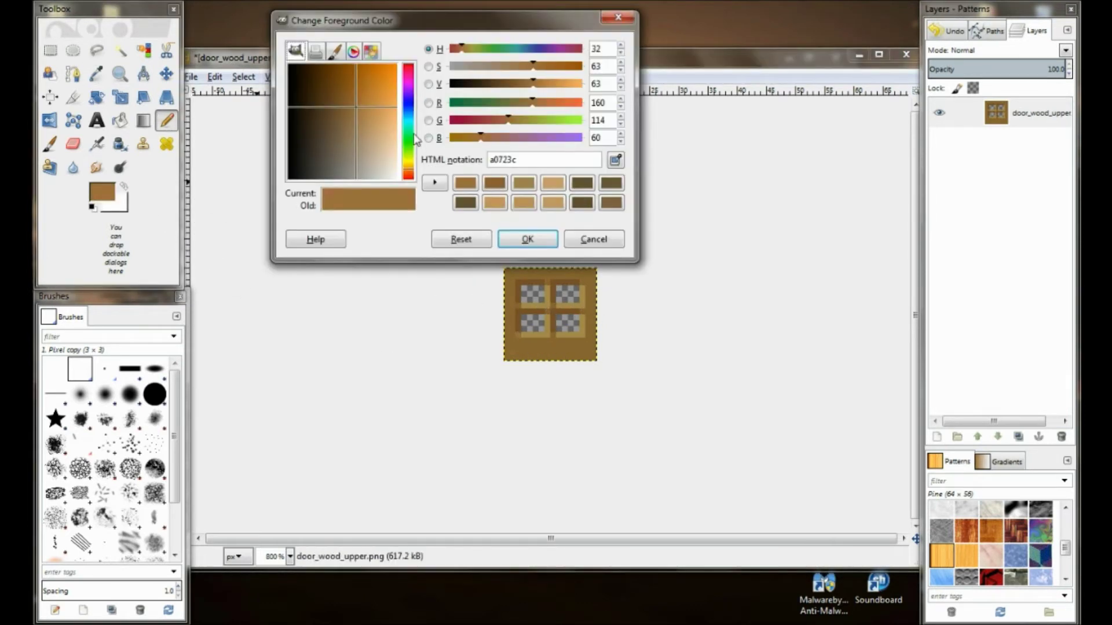
click(532, 236)
click(102, 191)
key(Return)
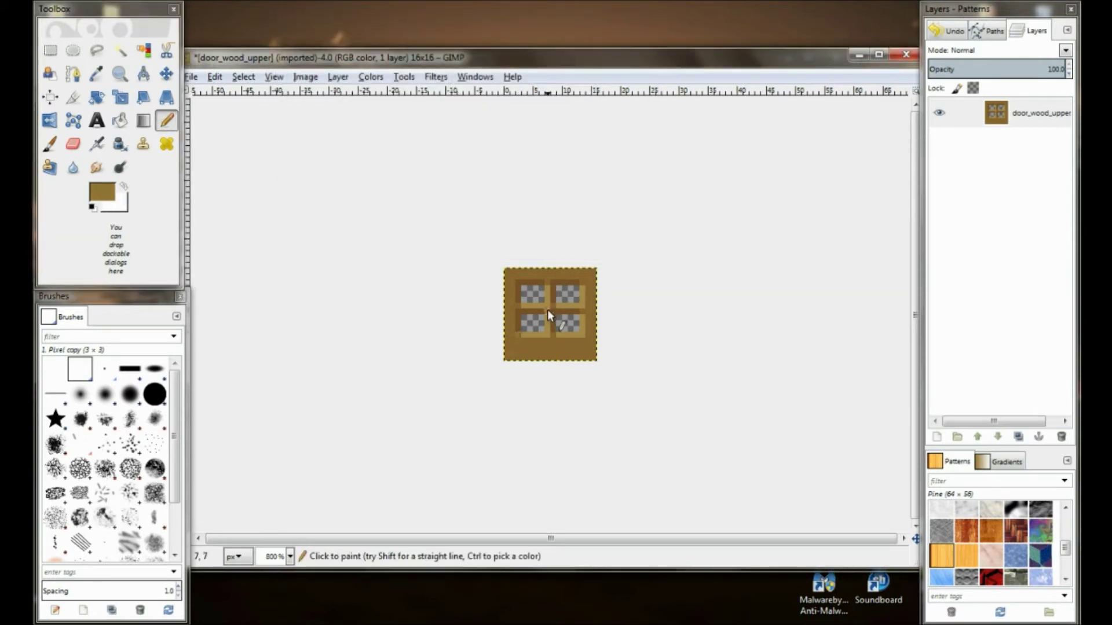
click(101, 191)
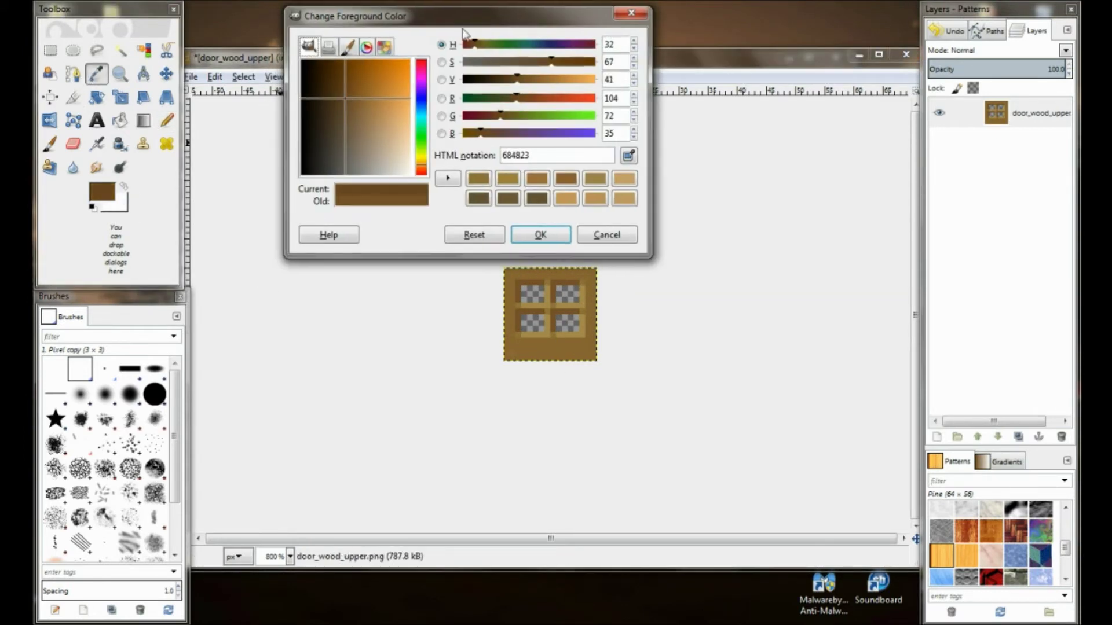
click(541, 235)
drag(519, 355, 582, 360)
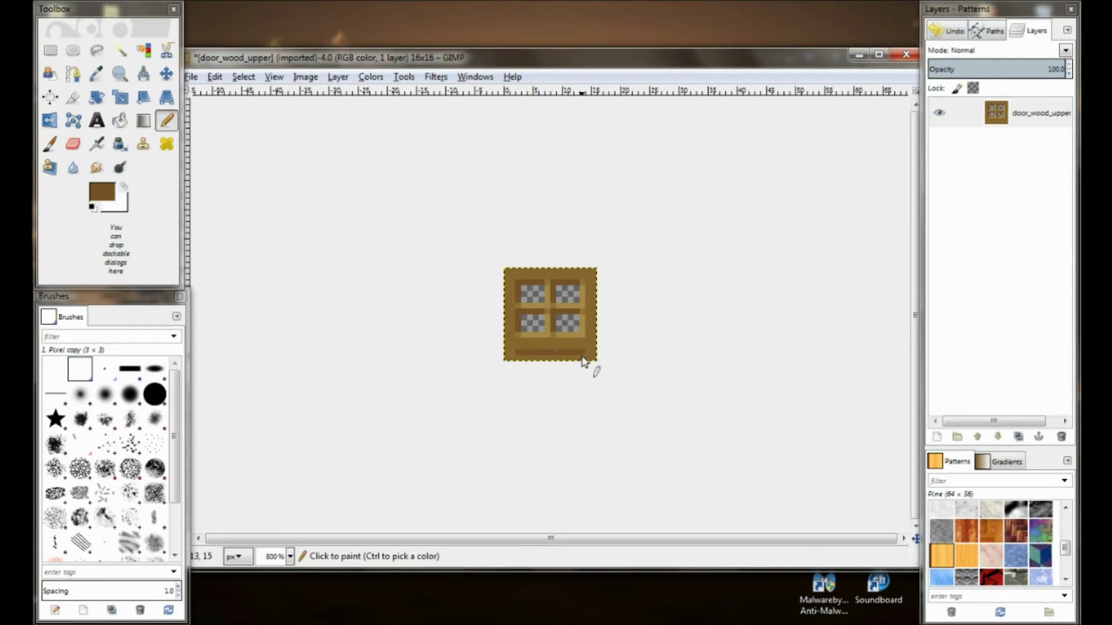
drag(519, 354, 582, 357)
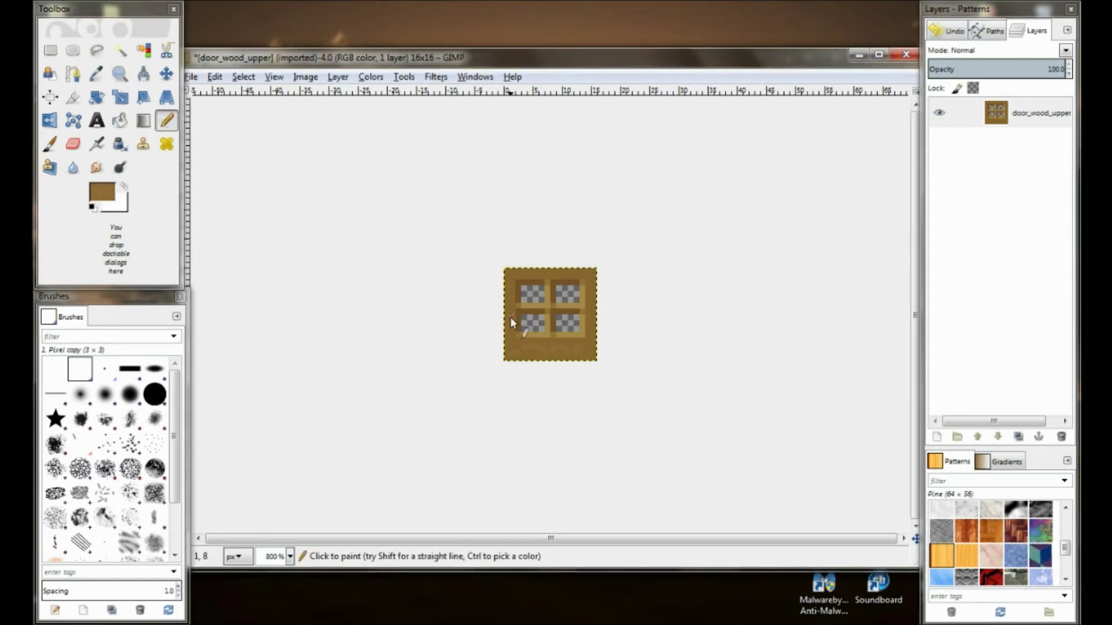
Add a bright gold handle at the bottom-right and a brown stroke at the bottom-left
click(101, 191)
drag(355, 158, 377, 57)
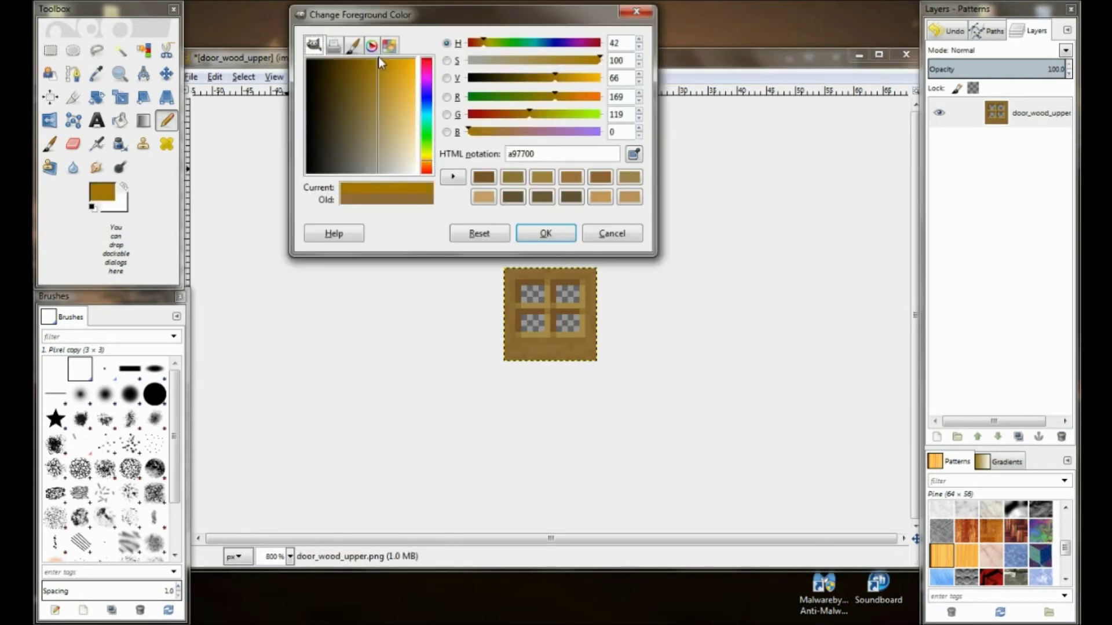
click(543, 231)
click(585, 357)
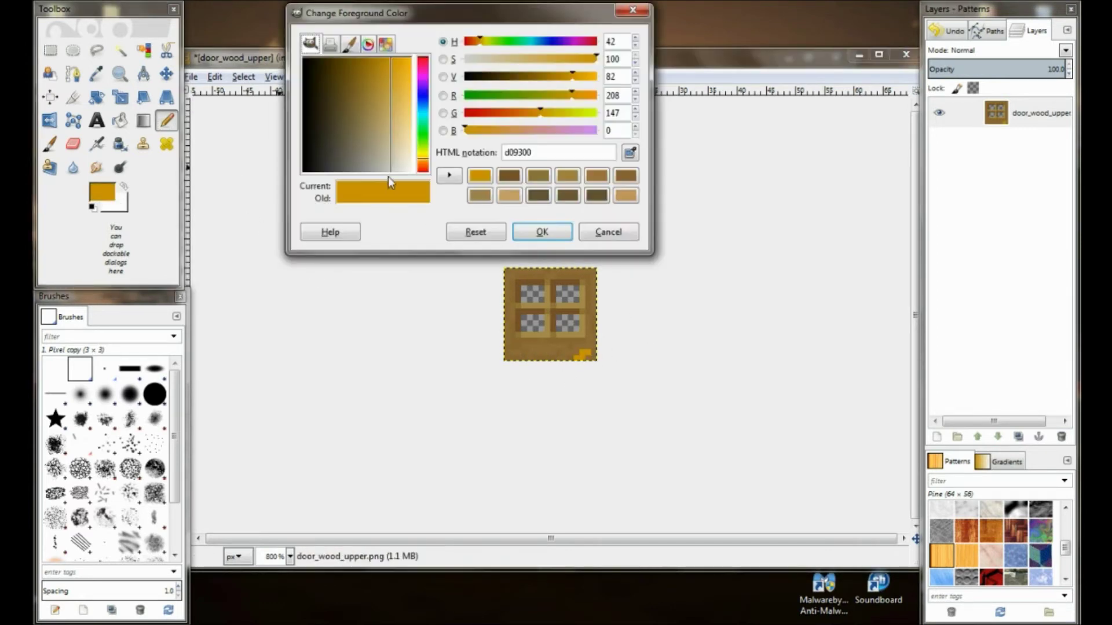
ctrl+click(531, 270)
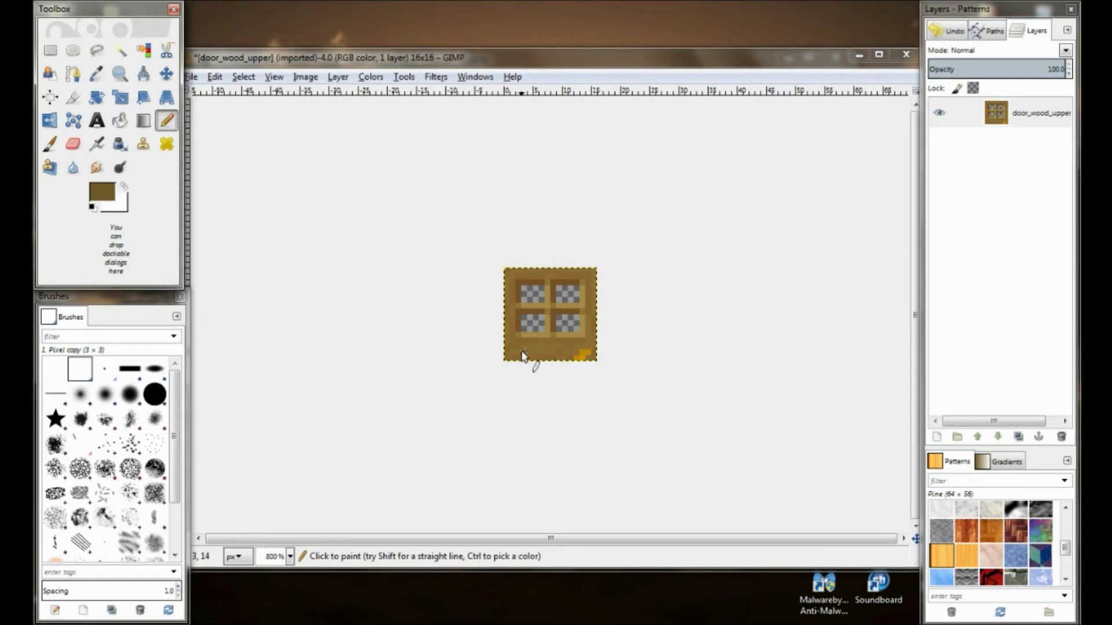
click(524, 353)
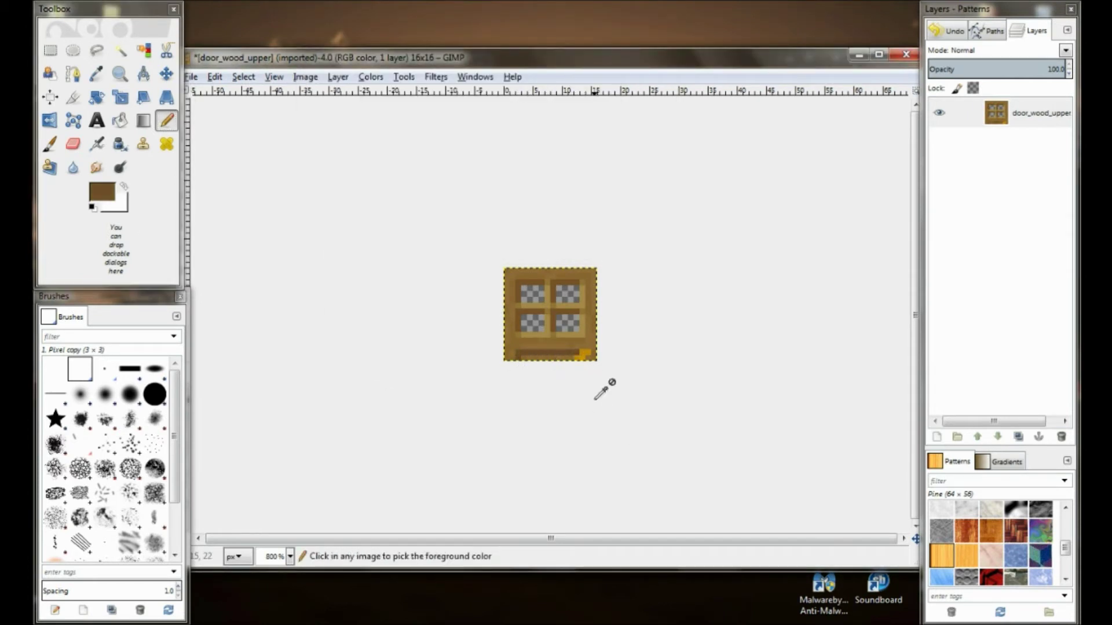
Export the upper door texture as door_wood_upper.png
click(191, 76)
click(243, 270)
click(688, 445)
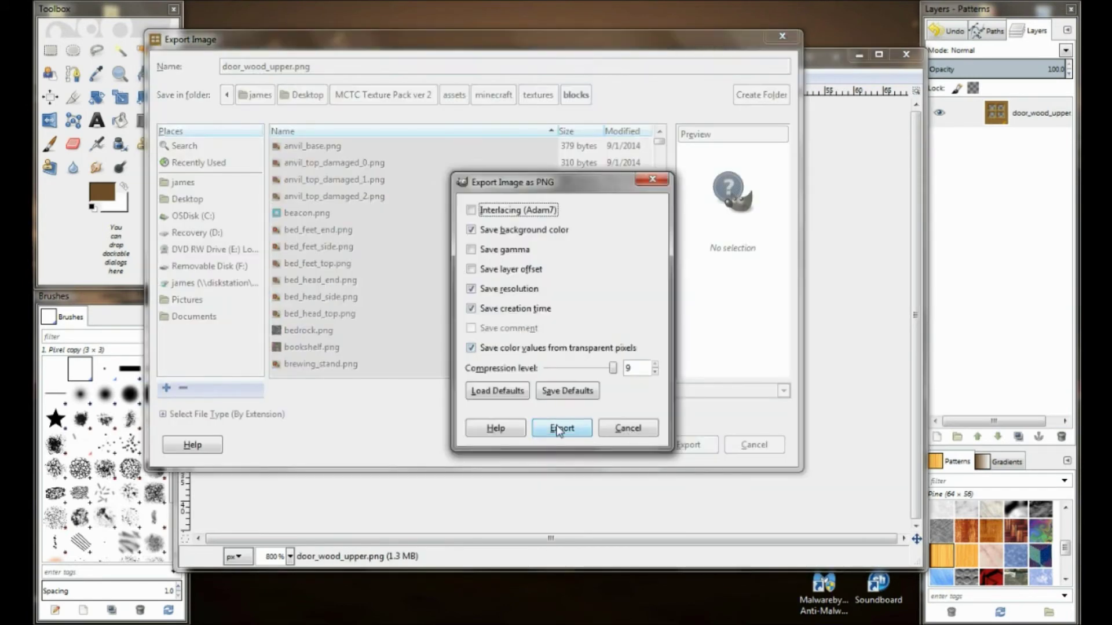
Finish the PNG export, copy the upper door's pixels, and open door_wood_lower.png in GIMP
click(564, 427)
key(r)
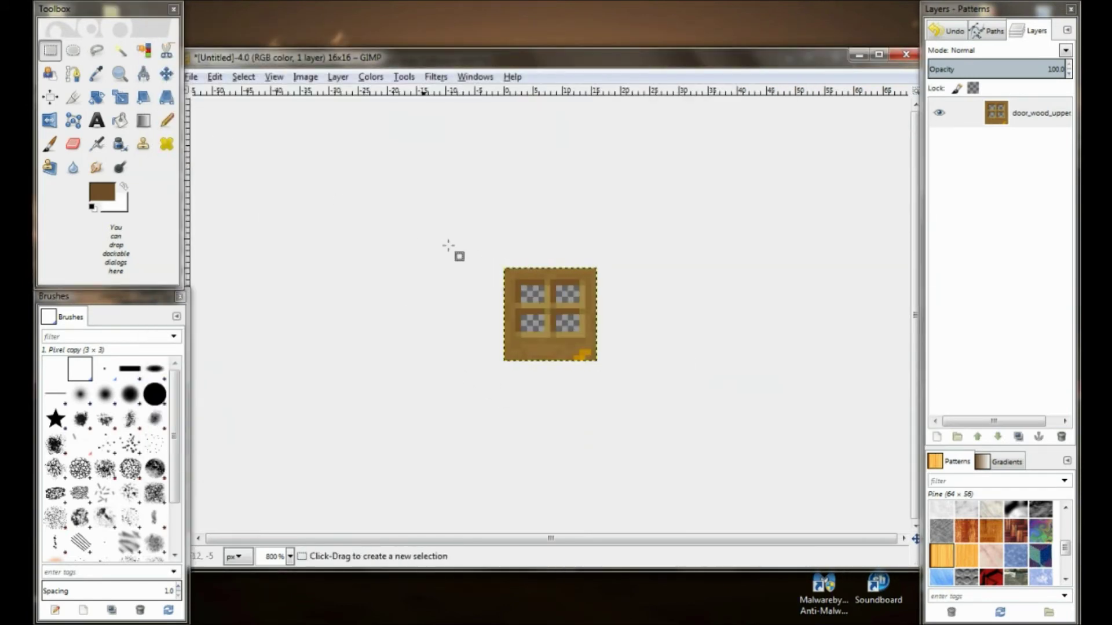
key(ctrl+c)
key(alt+Tab)
right_click(822, 322)
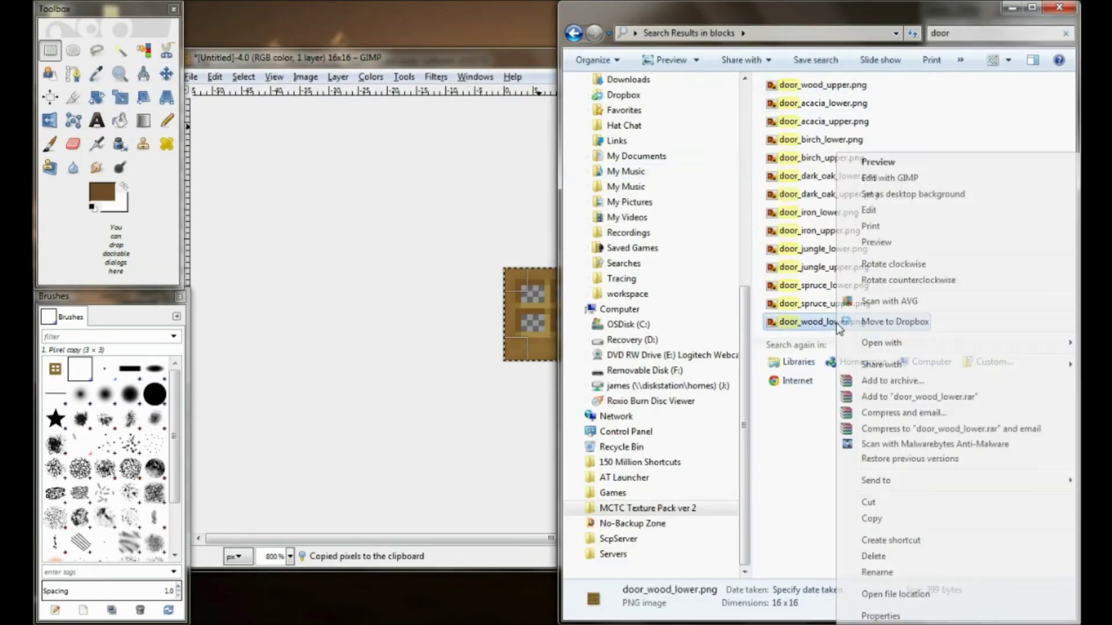
click(857, 174)
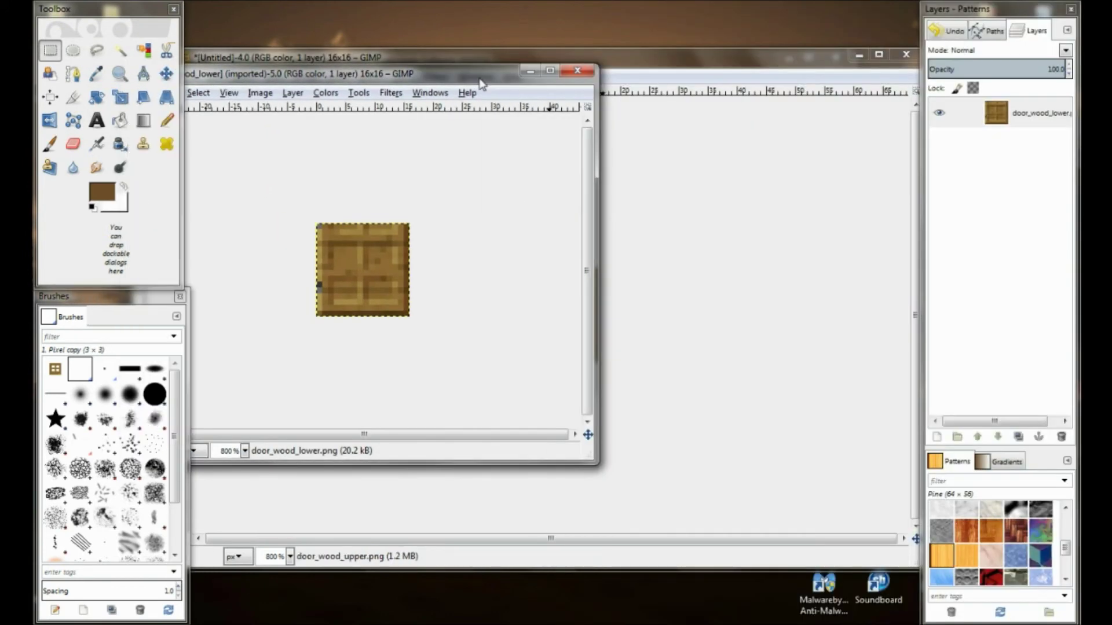
Paste the upper door design onto the lower door and anchor it into its layer
key(ctrl+v)
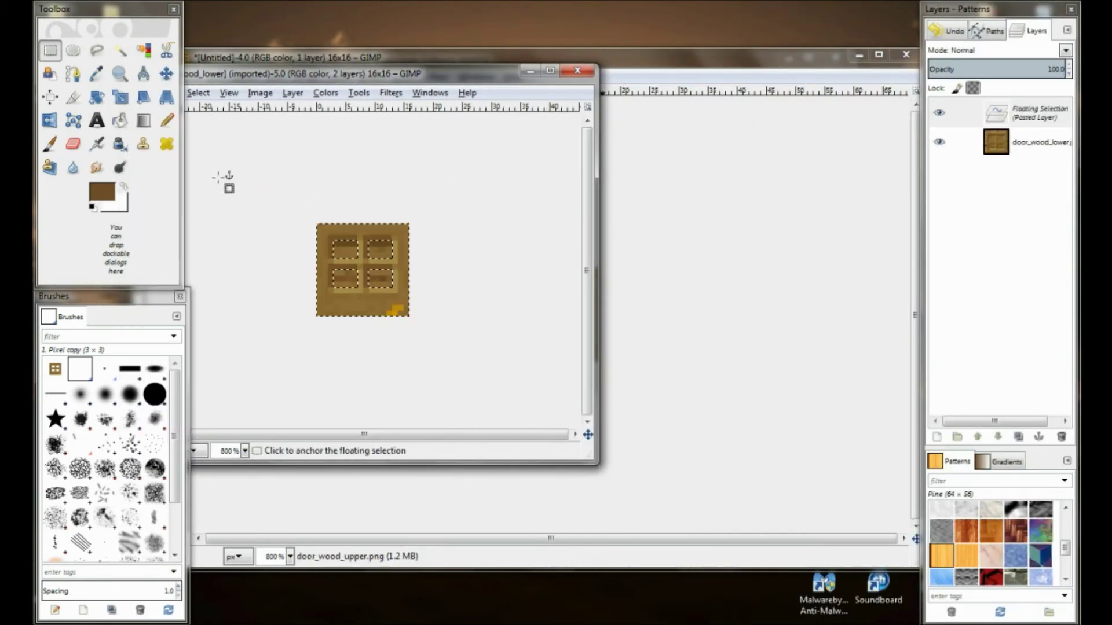
key(n)
click(198, 93)
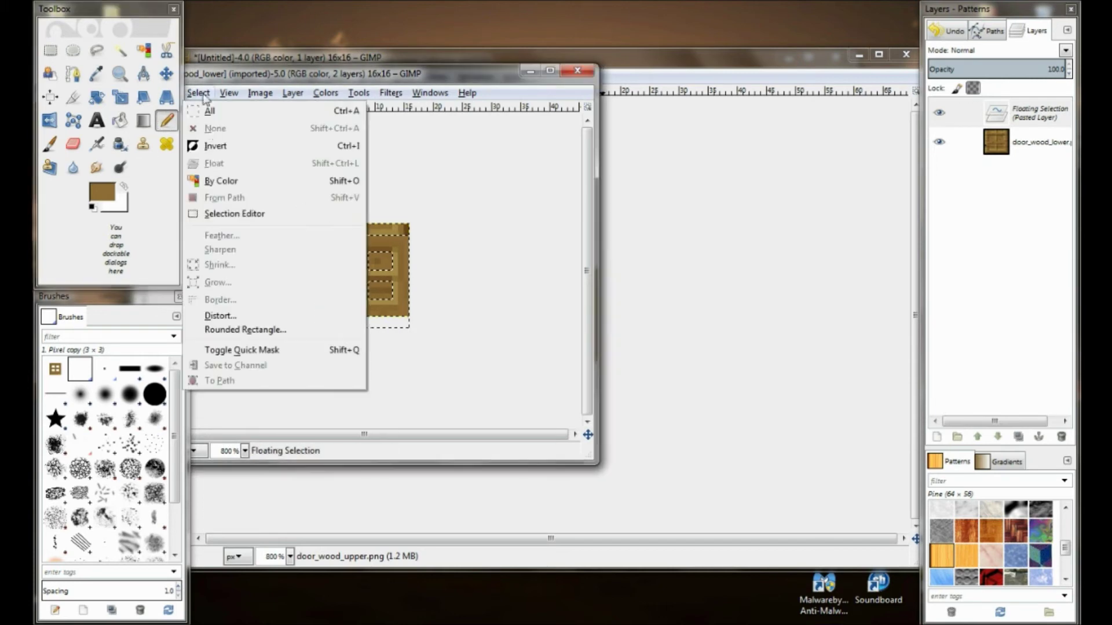
drag(347, 74, 483, 68)
right_click(1016, 114)
click(939, 210)
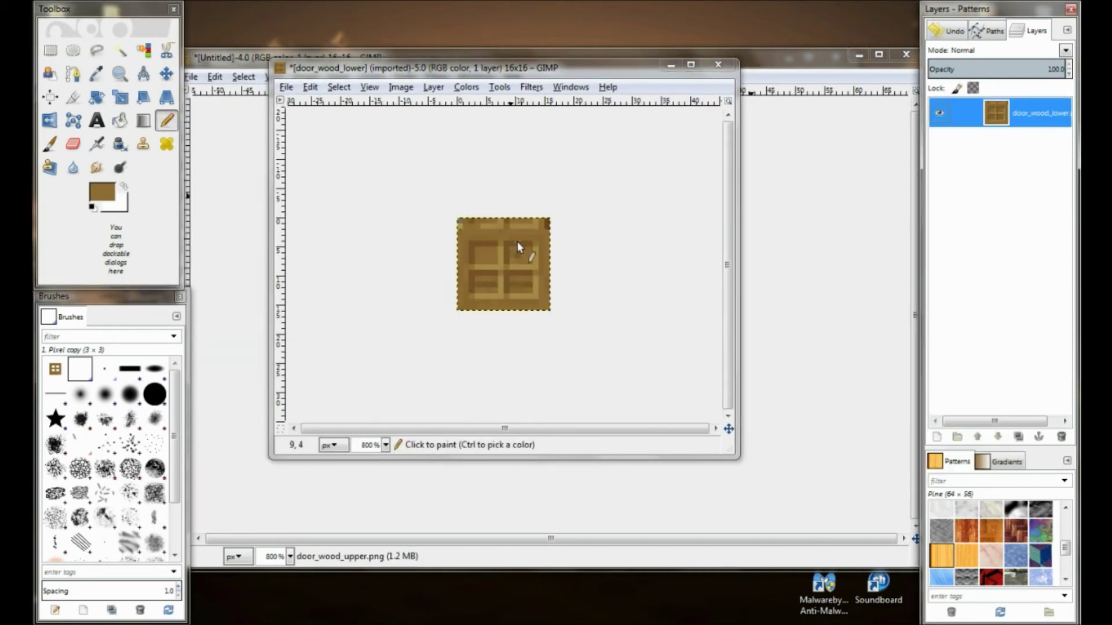
Paint the lower door's top row dark brown with a lighter tan stripe beneath it
drag(467, 224, 541, 223)
click(96, 74)
click(500, 232)
key(n)
drag(474, 236, 499, 221)
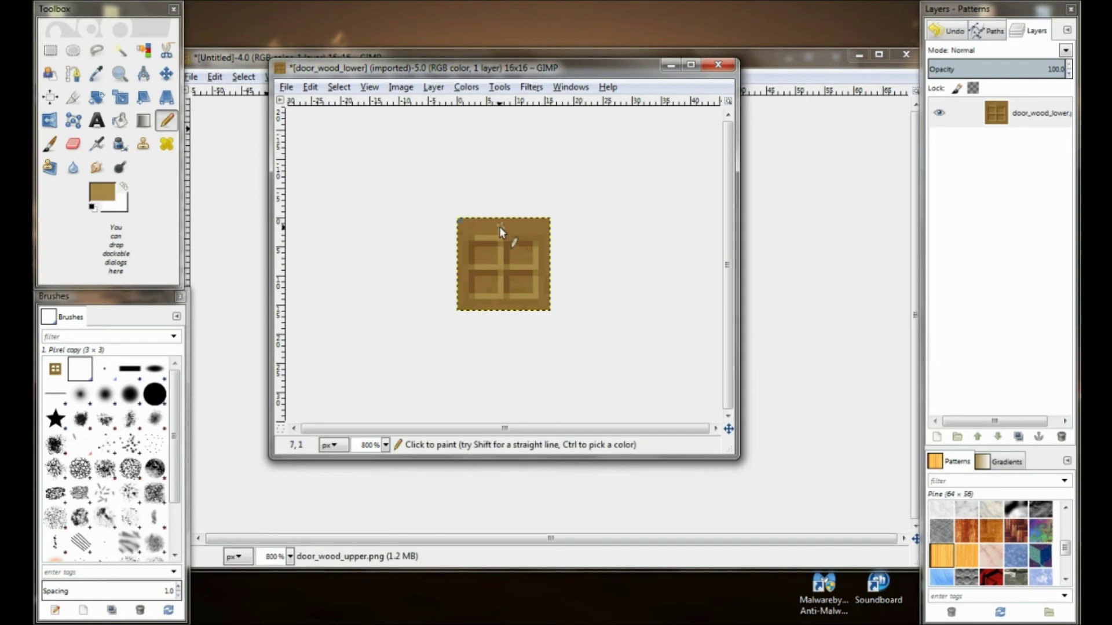
ctrl+click(474, 227)
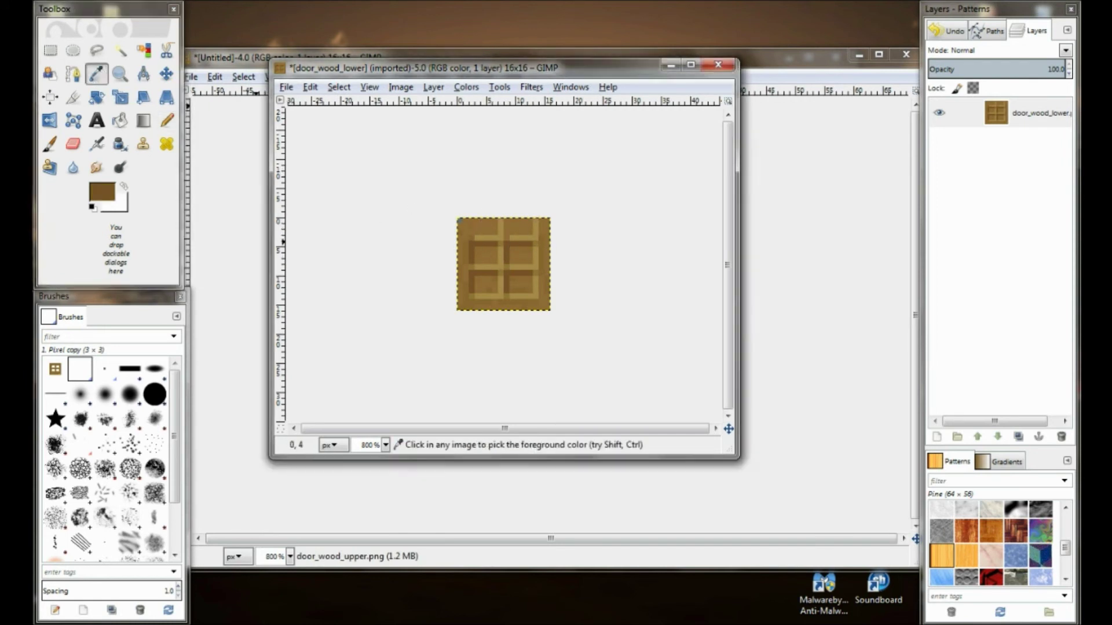
ctrl+click(548, 223)
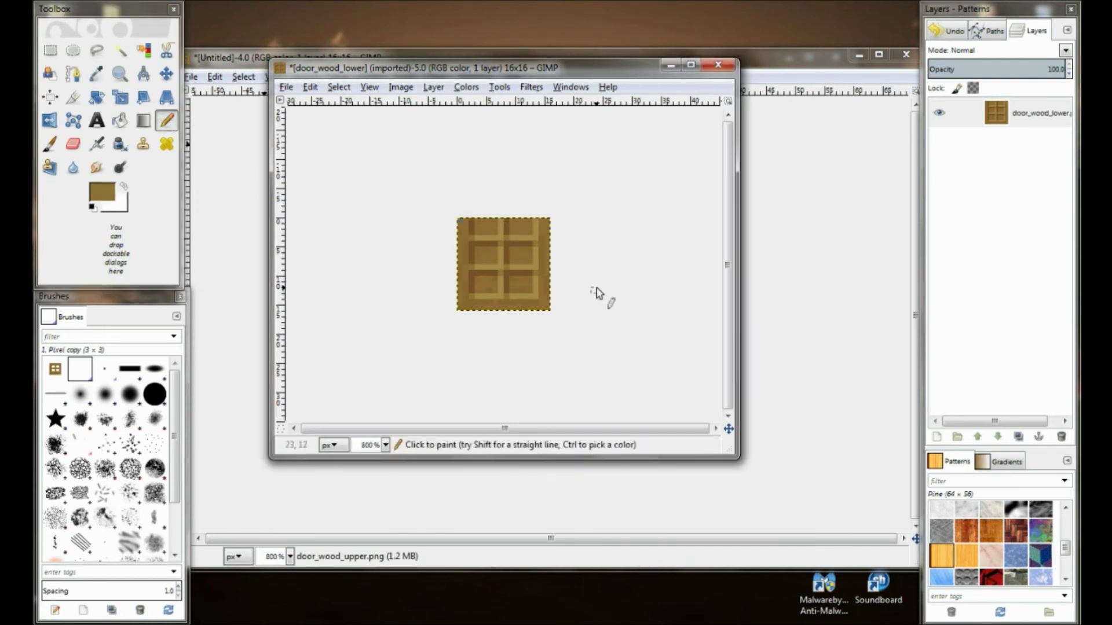
Re-export the upper door image over the existing door_wood_upper.png
click(478, 58)
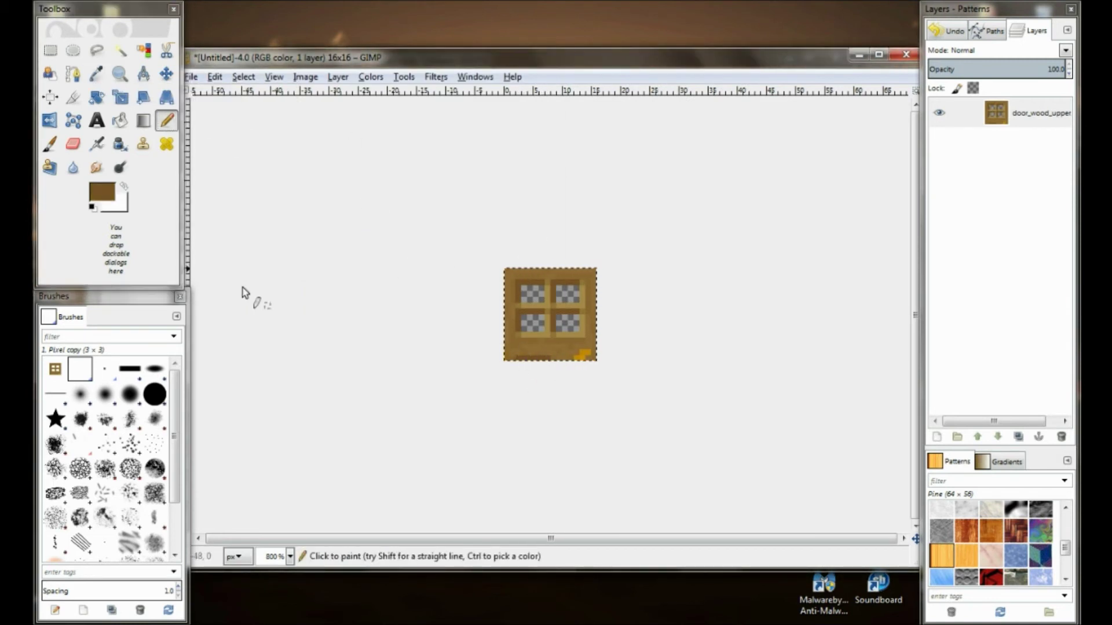
ctrl+click(520, 345)
ctrl+click(519, 350)
click(191, 77)
click(249, 279)
click(681, 443)
click(514, 314)
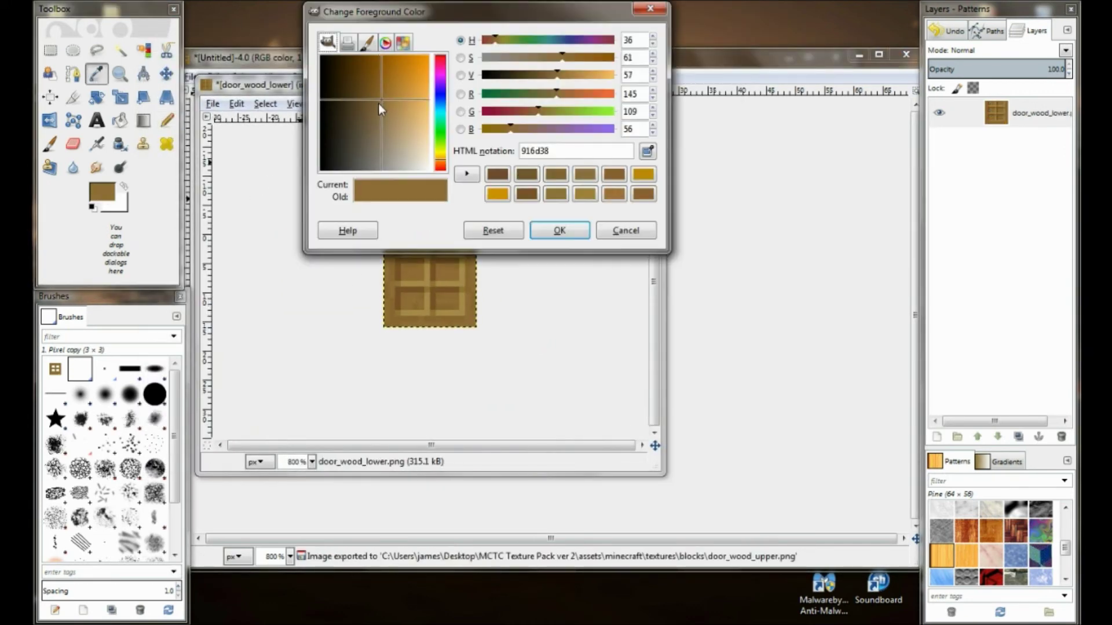
Touch up a pixel on the lower door and begin exporting it
ctrl+click(415, 295)
click(411, 235)
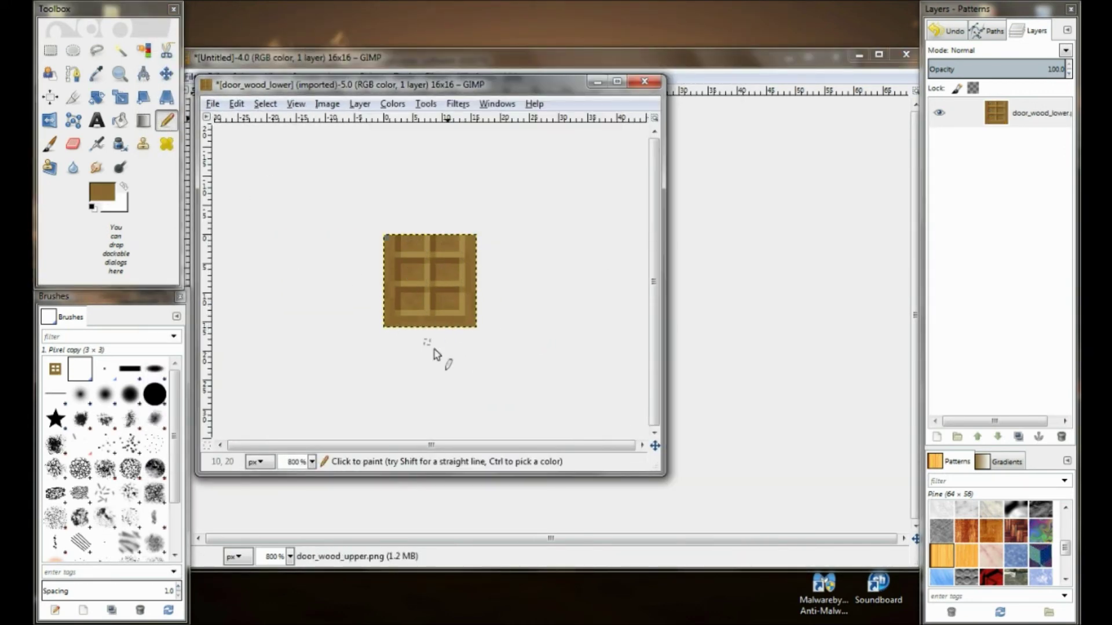
ctrl+click(435, 253)
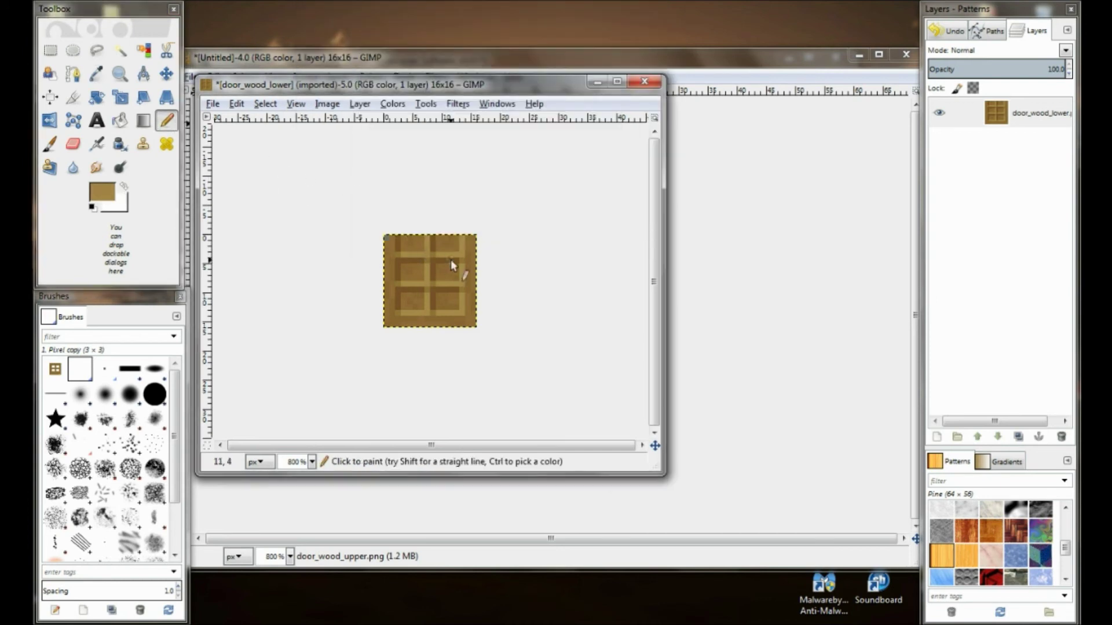
key(ctrl+shift+e)
Overwrite door_wood_lower.png with the lower door export and close the GIMP image windows
key(Return)
click(565, 426)
key(ctrl+w)
key(ctrl+d)
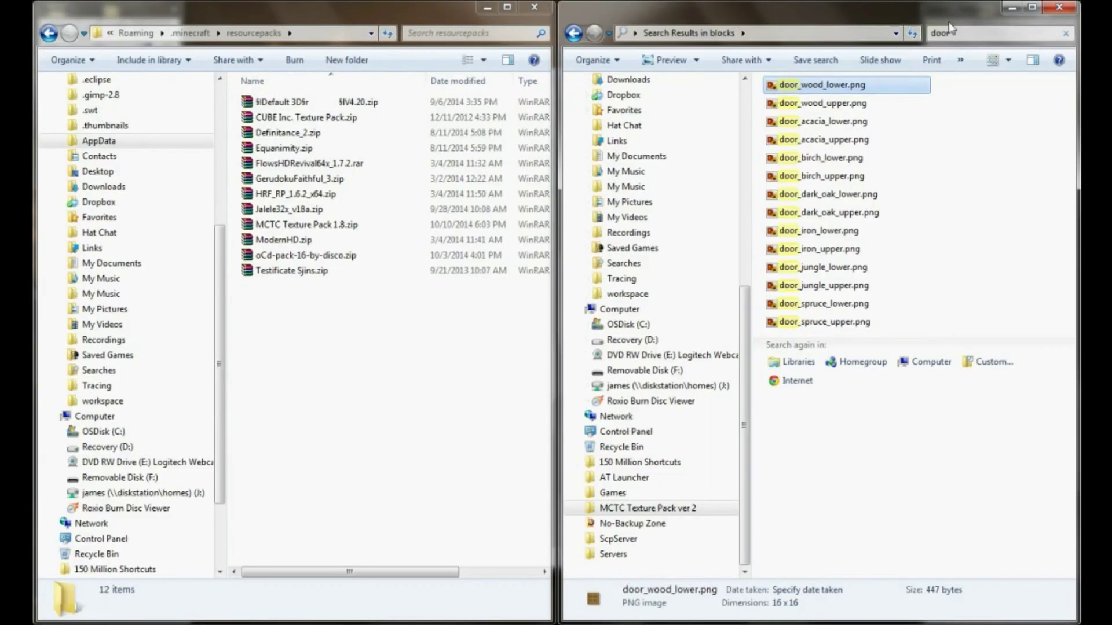
Add the edited assets folder into MCTC Texture Pack 1.8.zip
double_click(306, 224)
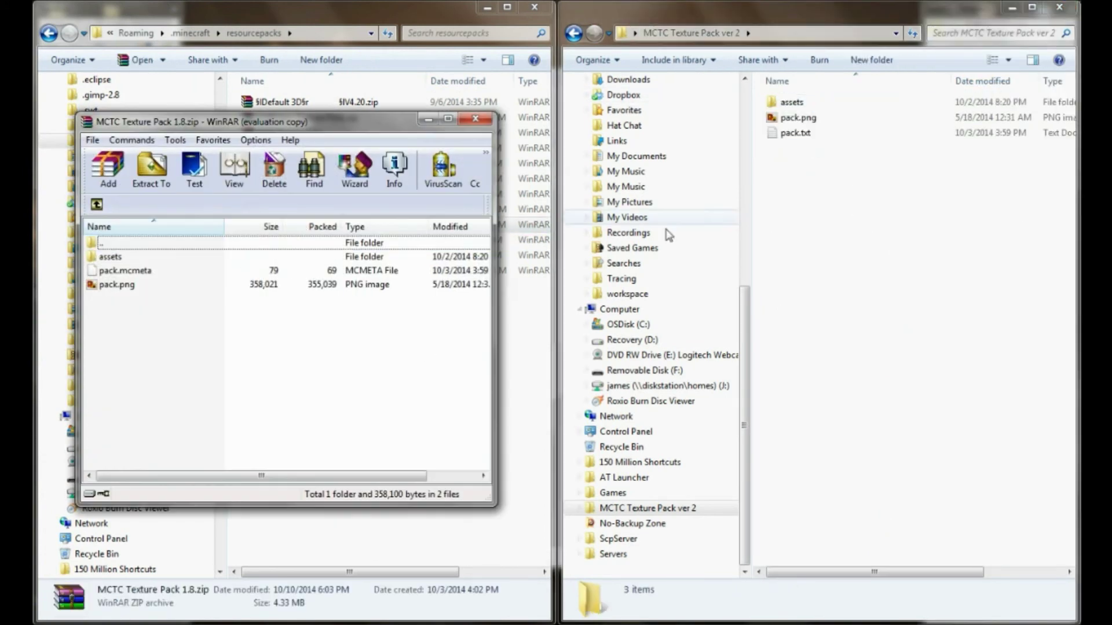
drag(792, 102, 260, 348)
click(355, 423)
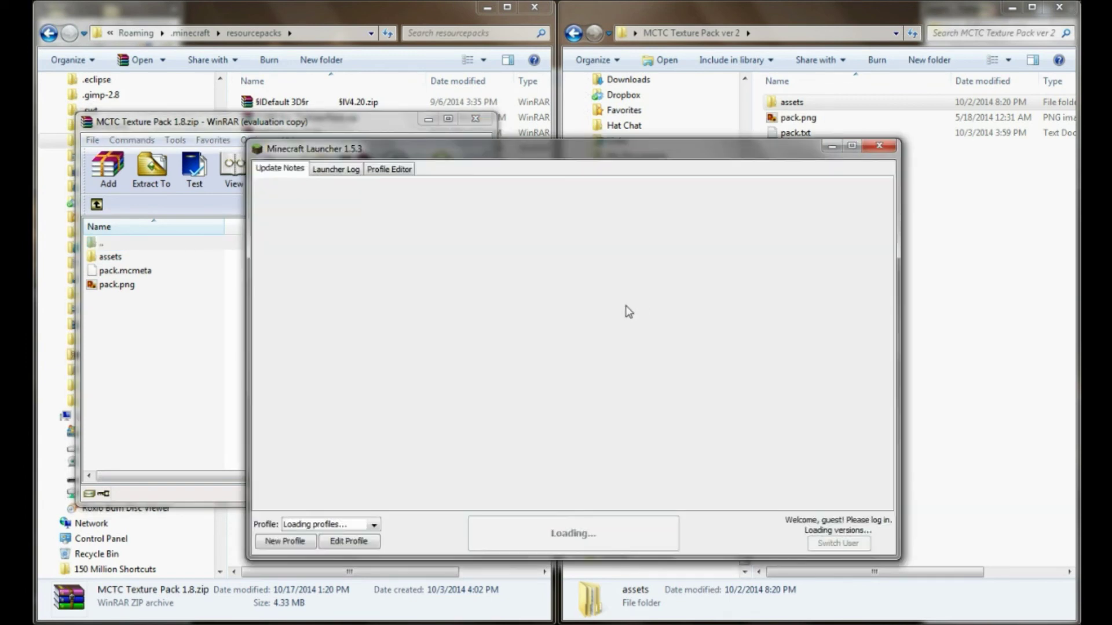
key(Return)
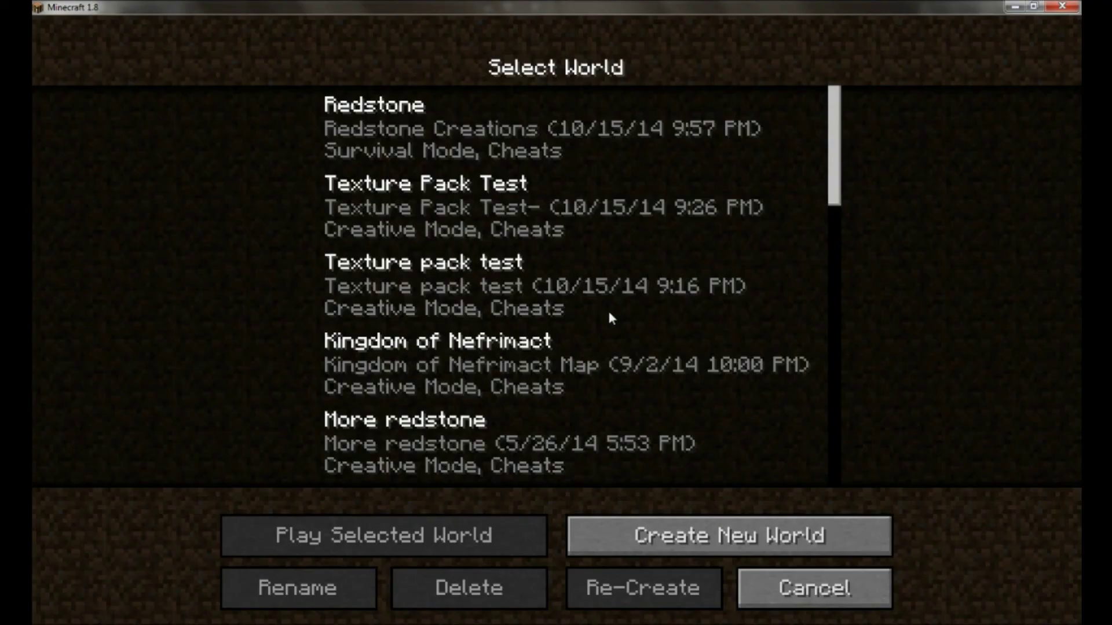
Load the saved world and clear the items from the hotbar
double_click(436, 290)
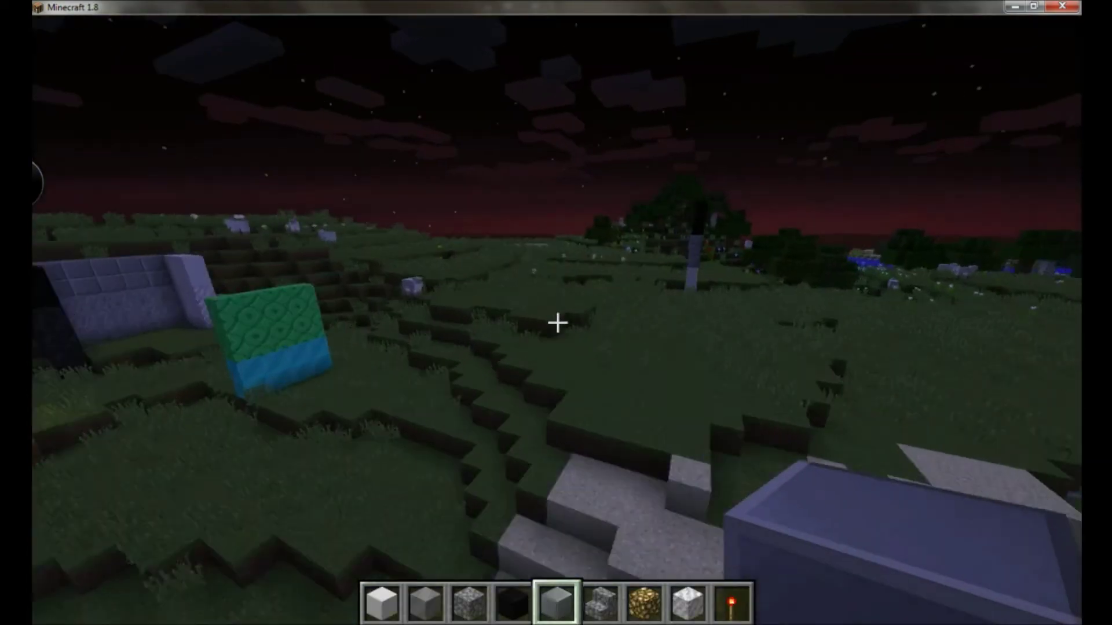
key(e)
shift+click(737, 499)
key(e)
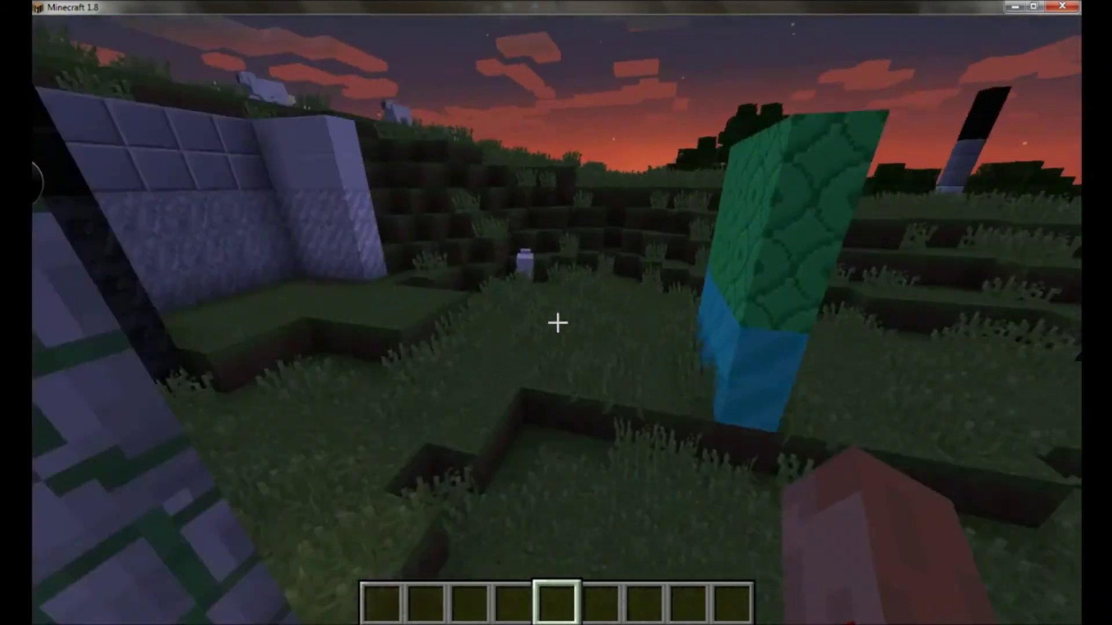
Search the creative inventory for 'oak' and place the oak door in the house wall
key(e)
click(741, 147)
text(oak)
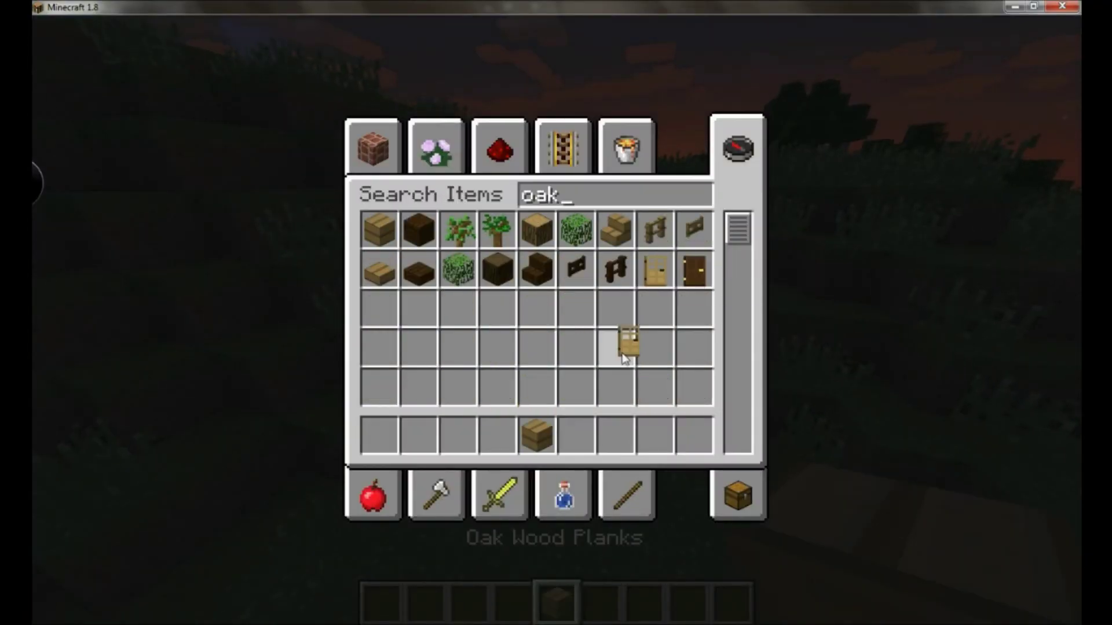
text(6e6)
right_click(556, 312)
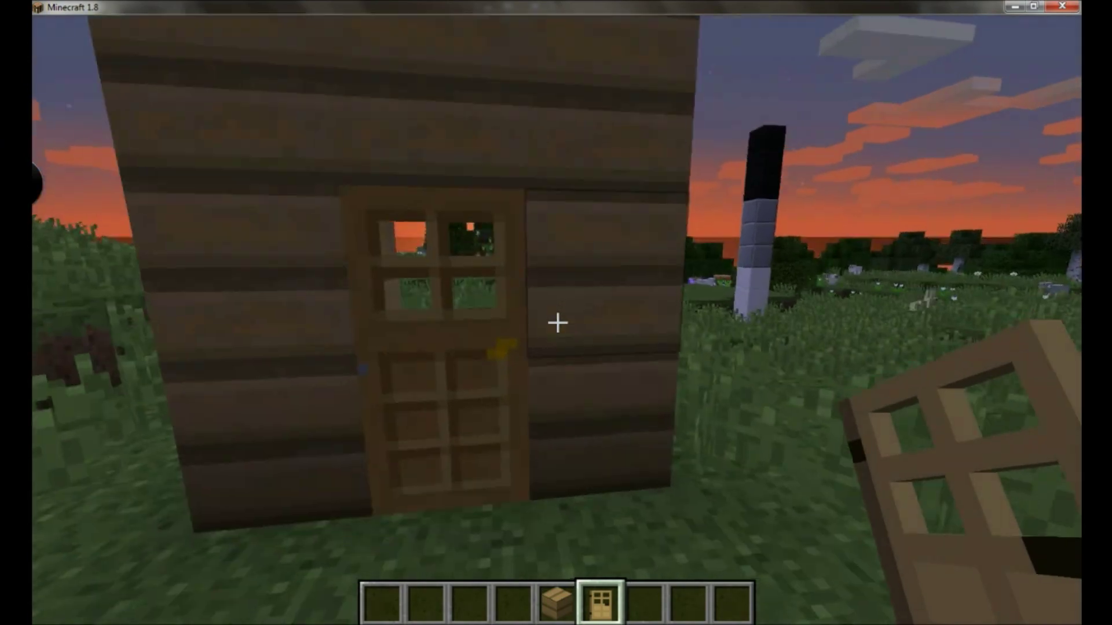
key(5)
key(7)
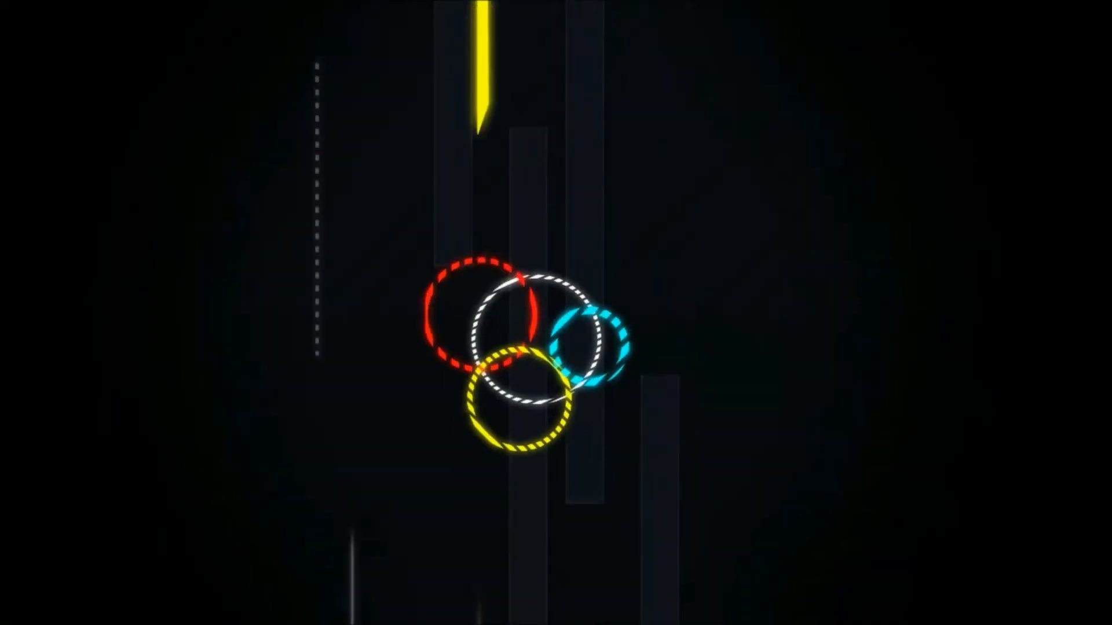